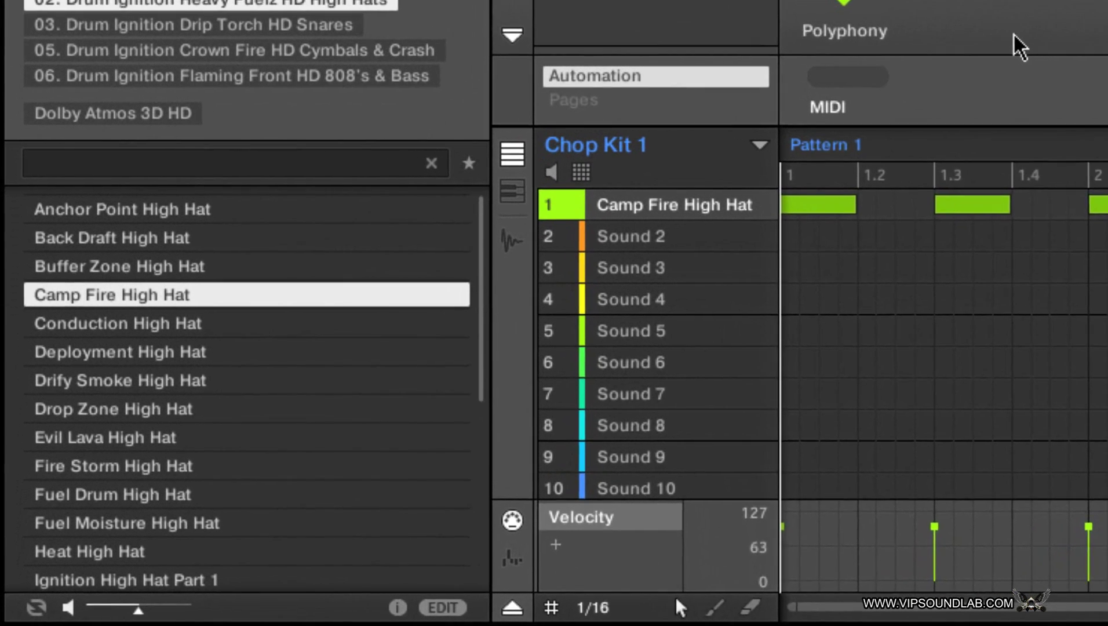
- Play the Camp Fire High Hat pattern in Scene 1 and stop playback
{"action": "key", "text": "space"}
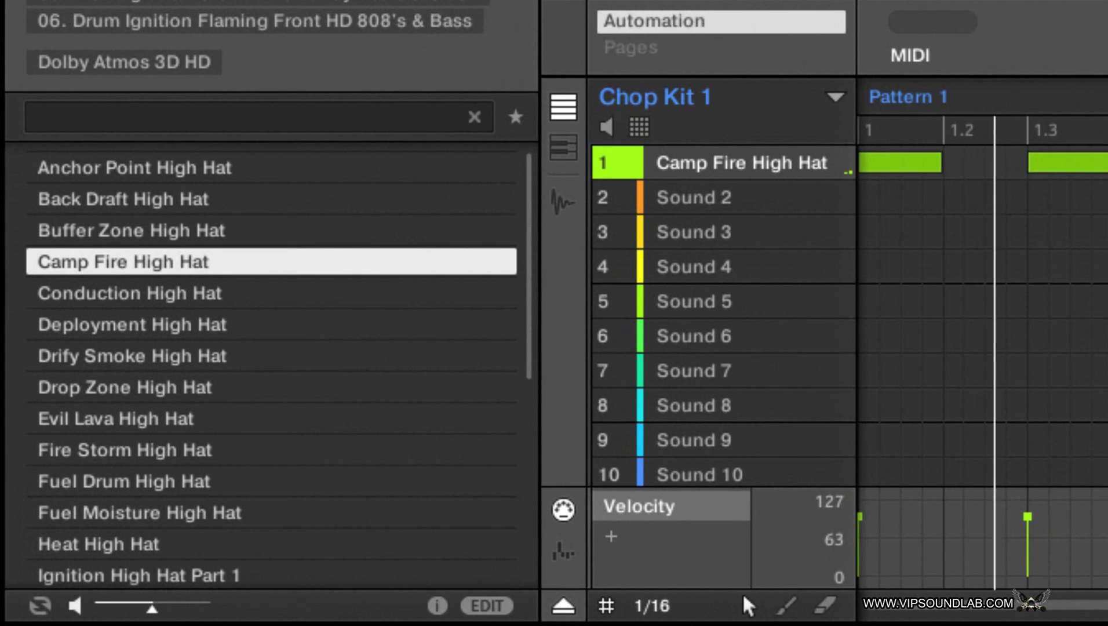
{"action": "mouse_move", "coordinate": [846, 193]}
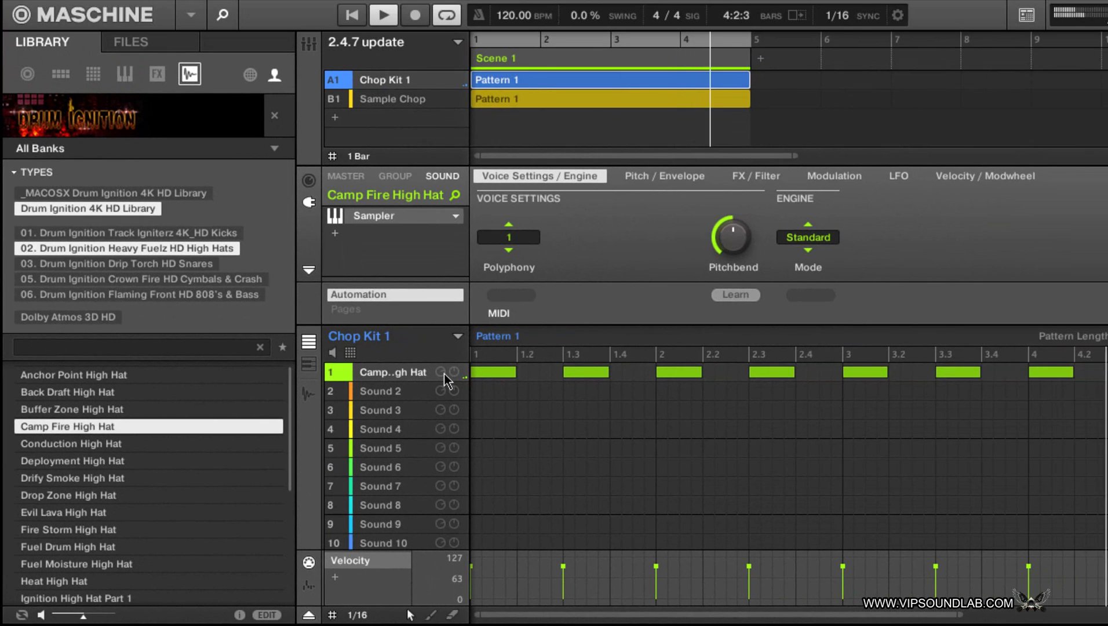
{"action": "key", "text": "space"}
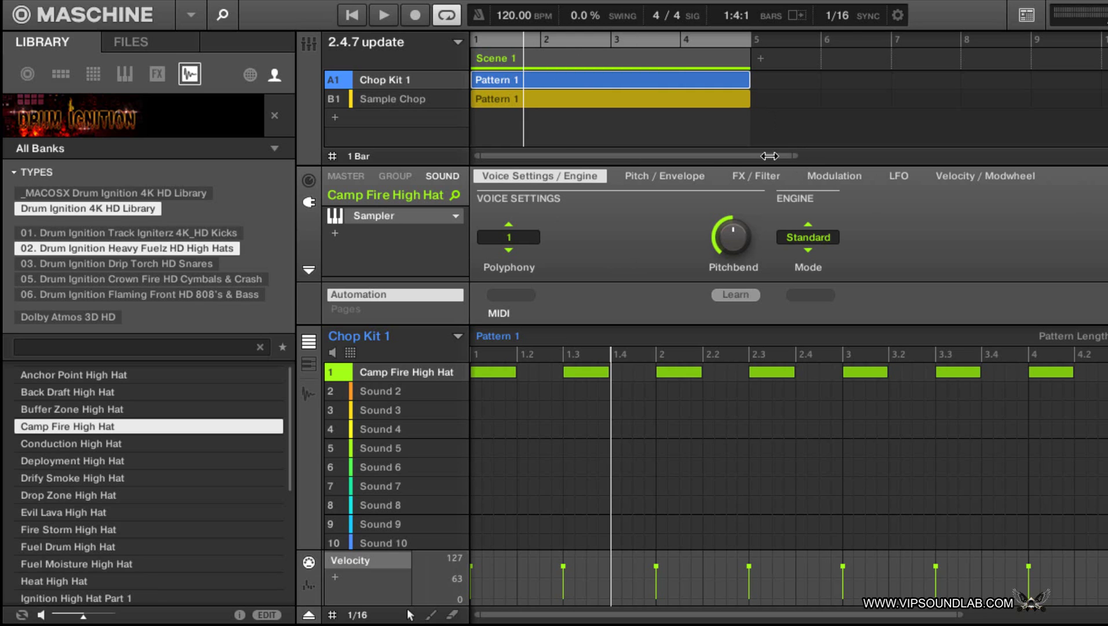
- Duplicate Scene 1 directly after itself and make the copy a unique Scene 2
{"action": "left_click_drag", "start_coordinate": [798, 157], "coordinate": [616, 159]}
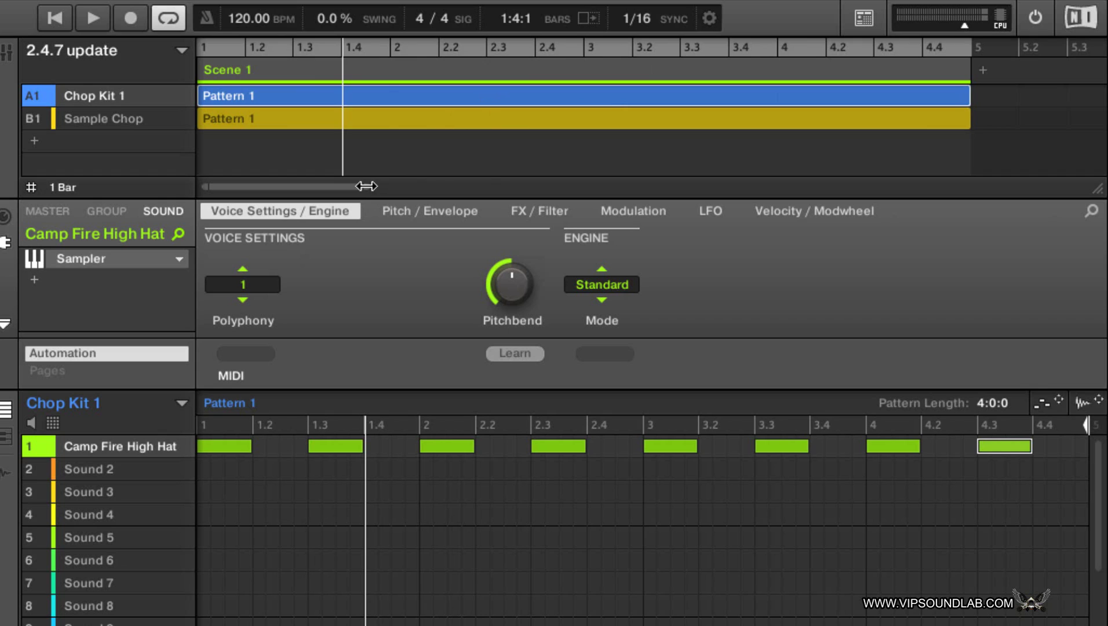
{"action": "left_click_drag", "start_coordinate": [364, 186], "coordinate": [925, 178]}
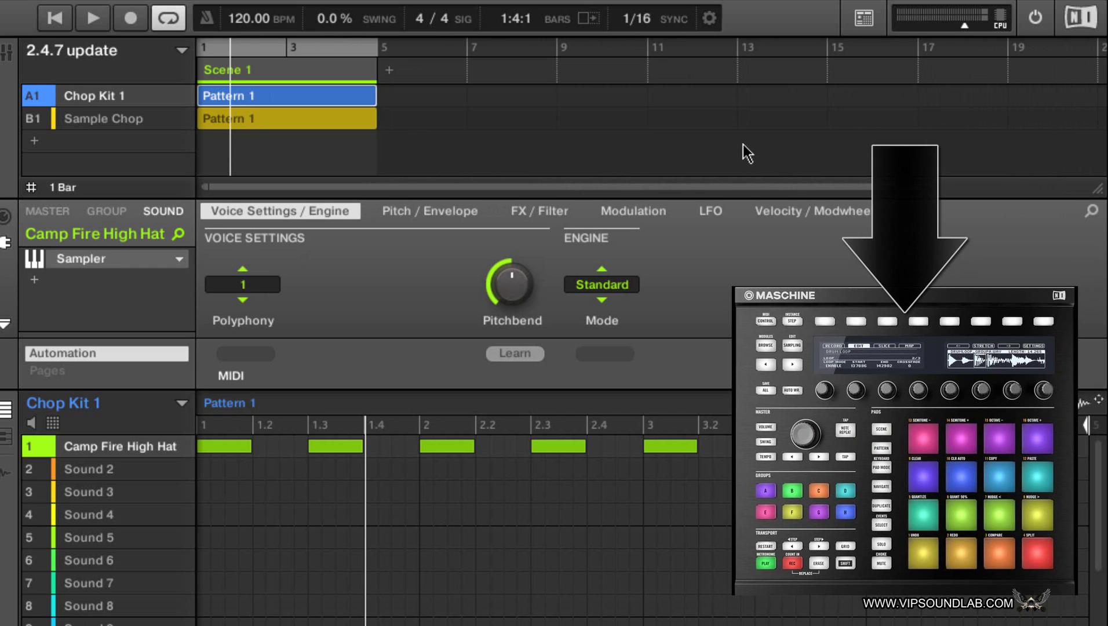
{"action": "key", "text": "ctrl+d"}
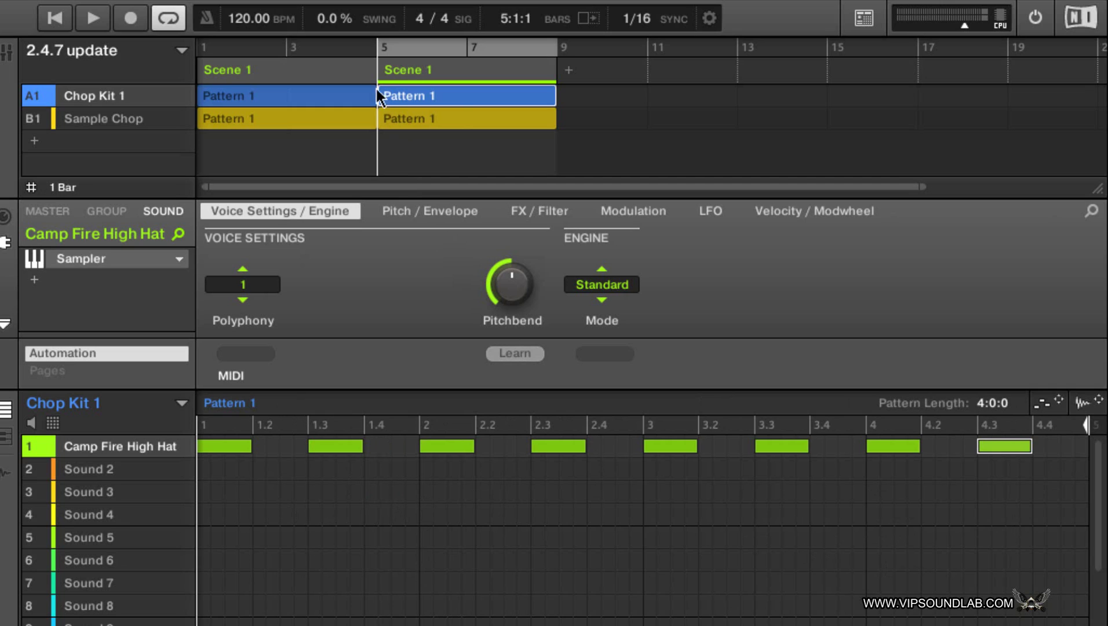
{"action": "left_click", "coordinate": [296, 71]}
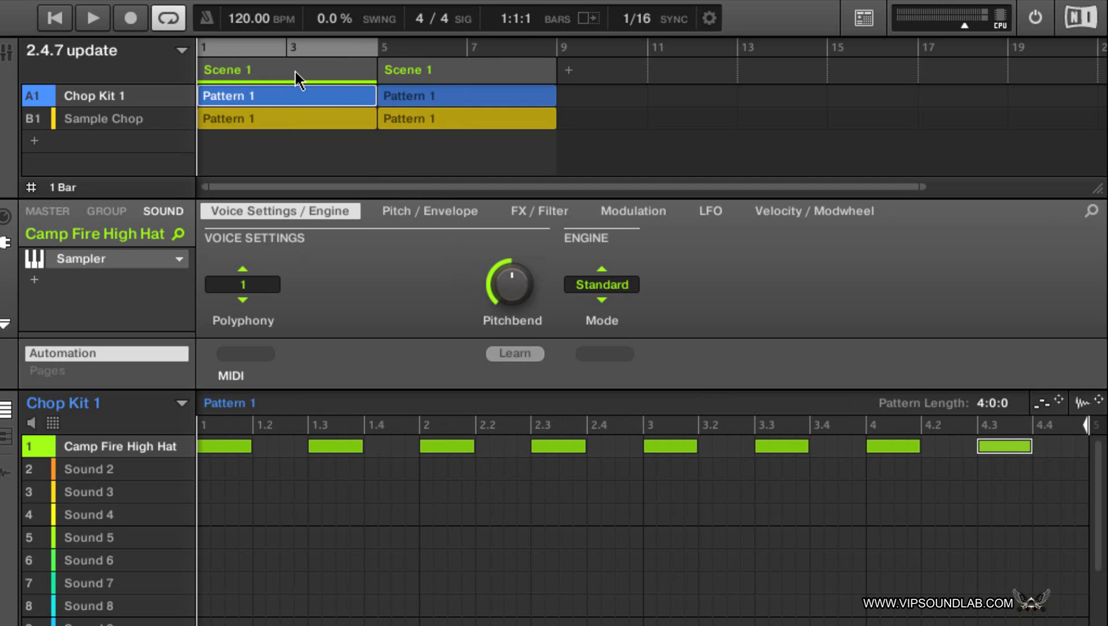
{"action": "left_click", "coordinate": [444, 74]}
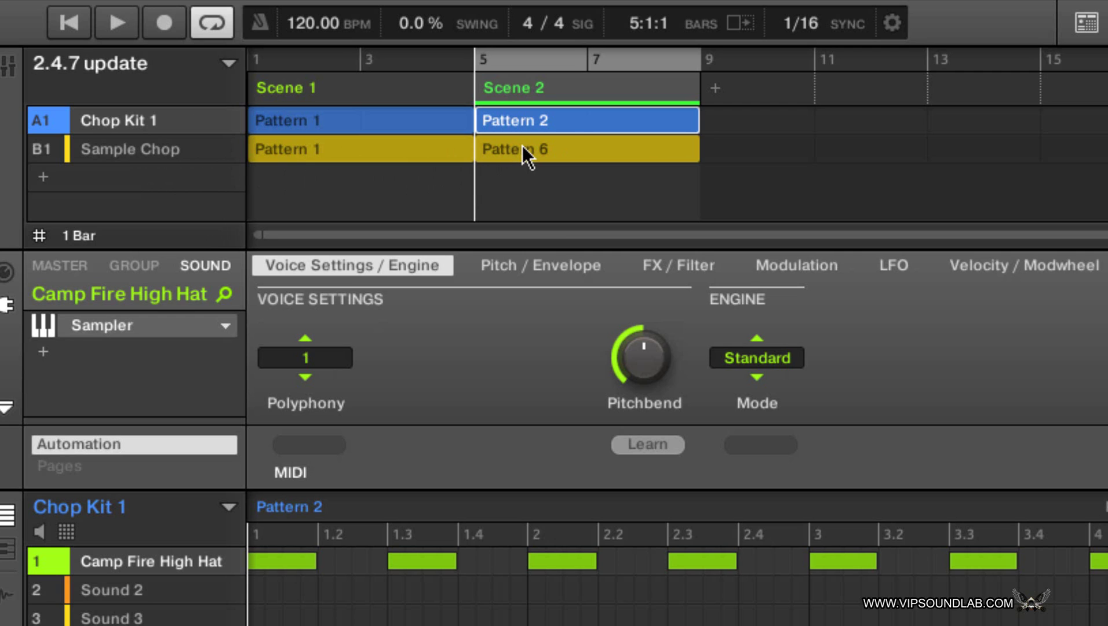
- Assign Pattern 2 to the Sample Chop group in Scene 2 and delete the group's Patterns 3 to 6
{"action": "left_click", "coordinate": [157, 145]}
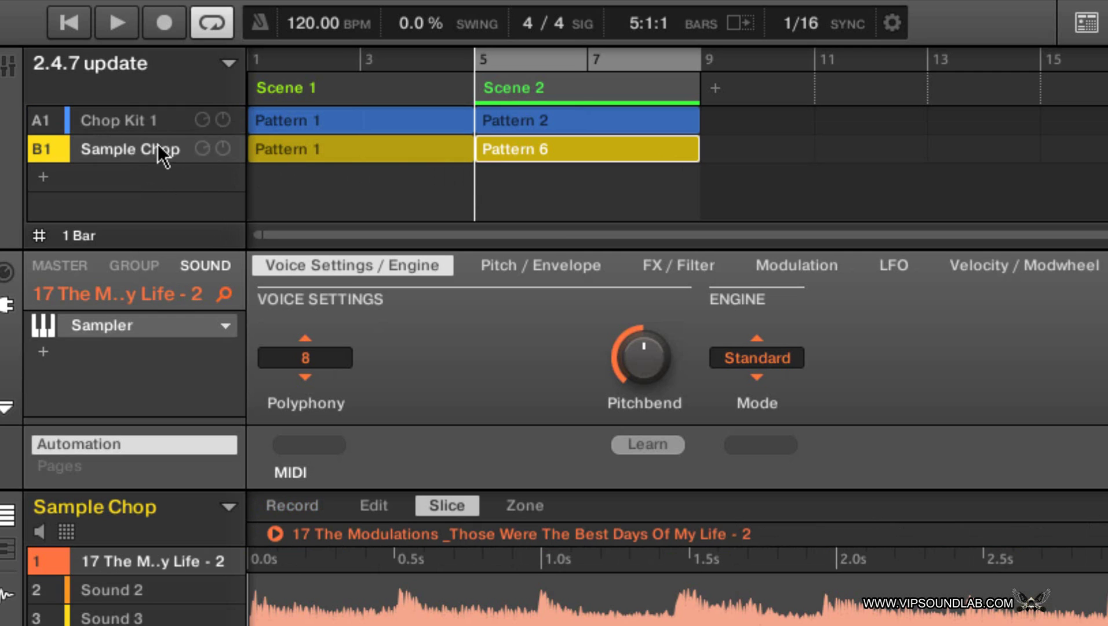
{"action": "left_click", "coordinate": [230, 509]}
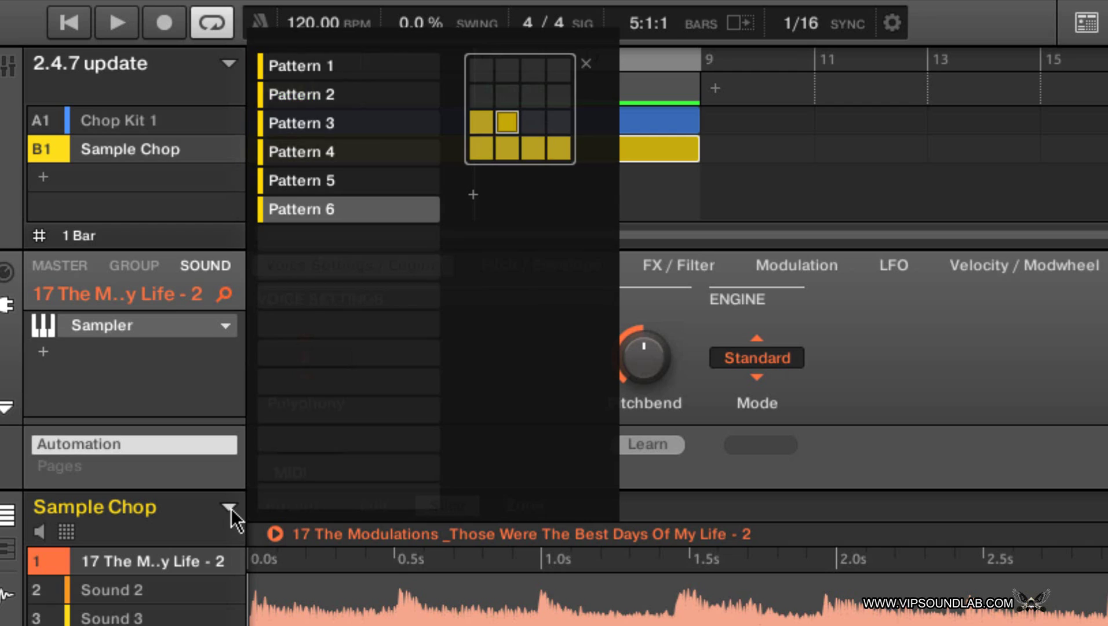
{"action": "left_click", "coordinate": [361, 105]}
{"action": "left_click", "coordinate": [426, 209]}
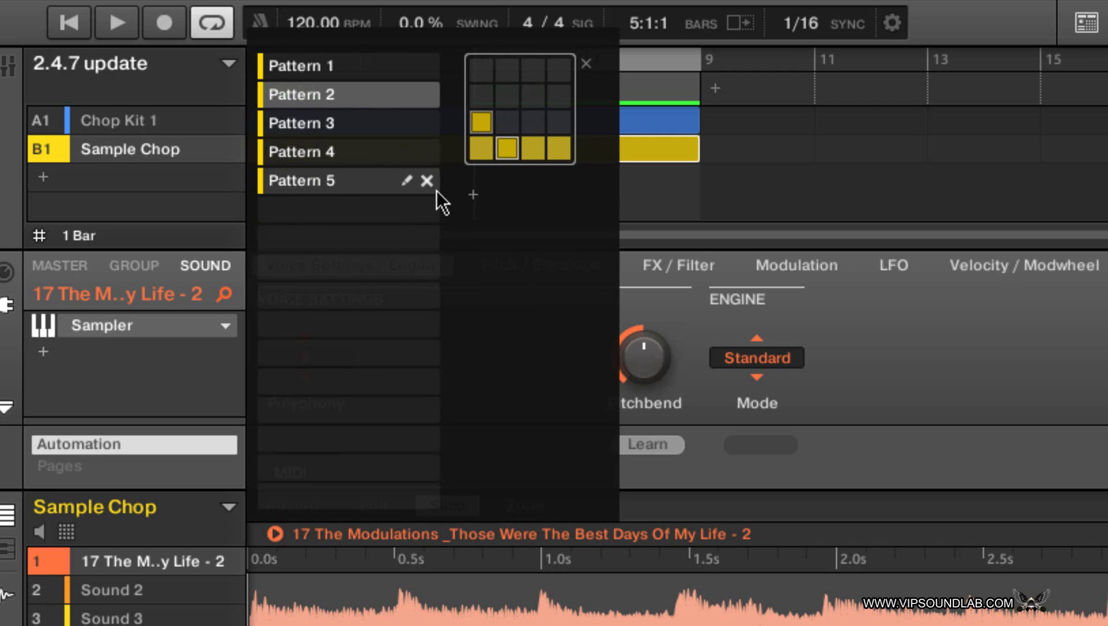
{"action": "left_click", "coordinate": [427, 180]}
{"action": "left_click", "coordinate": [427, 152]}
{"action": "left_click", "coordinate": [427, 124]}
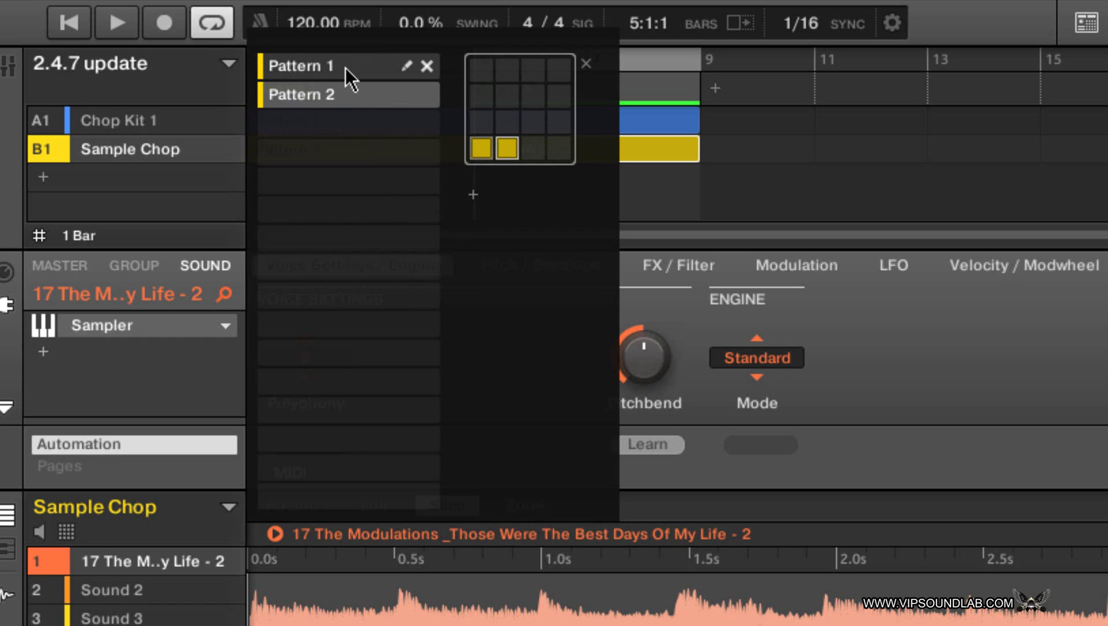
{"action": "left_click", "coordinate": [840, 295]}
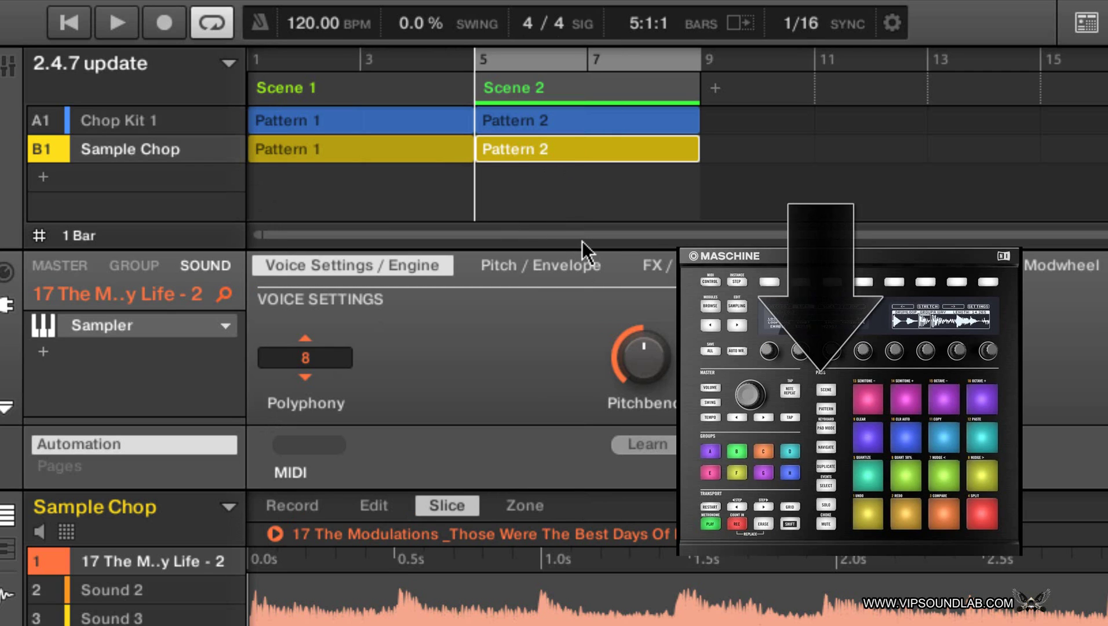
- Duplicate Scene 2 as a unique Scene 3 and toggle looping off and back on
{"action": "key", "text": "ctrl+d"}
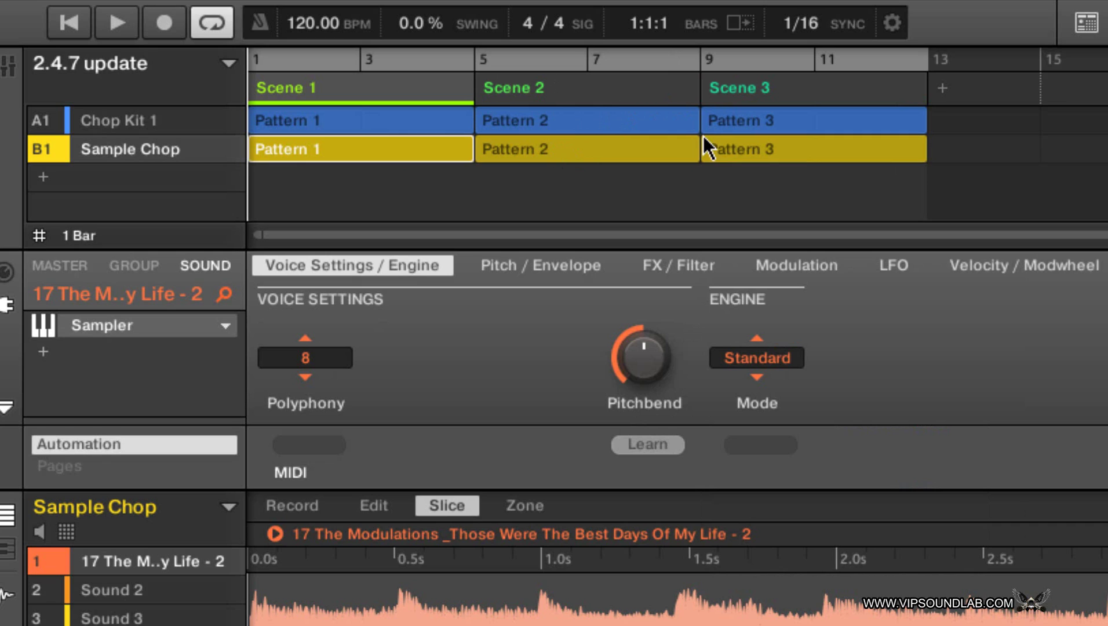
{"action": "left_click", "coordinate": [622, 57]}
{"action": "left_click", "coordinate": [217, 32]}
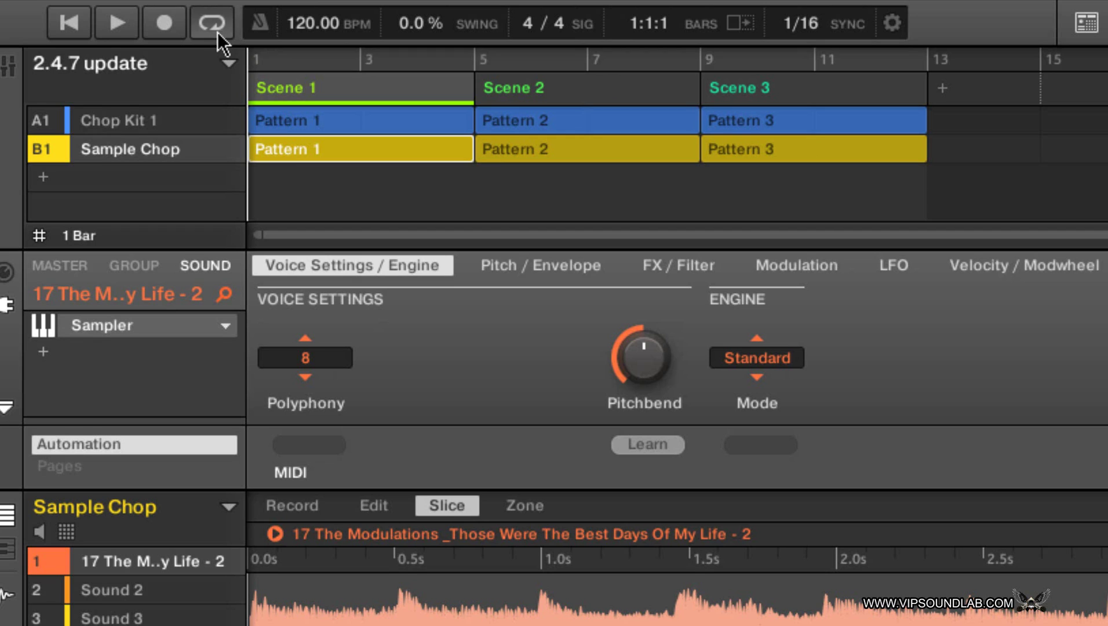
{"action": "left_click", "coordinate": [217, 32]}
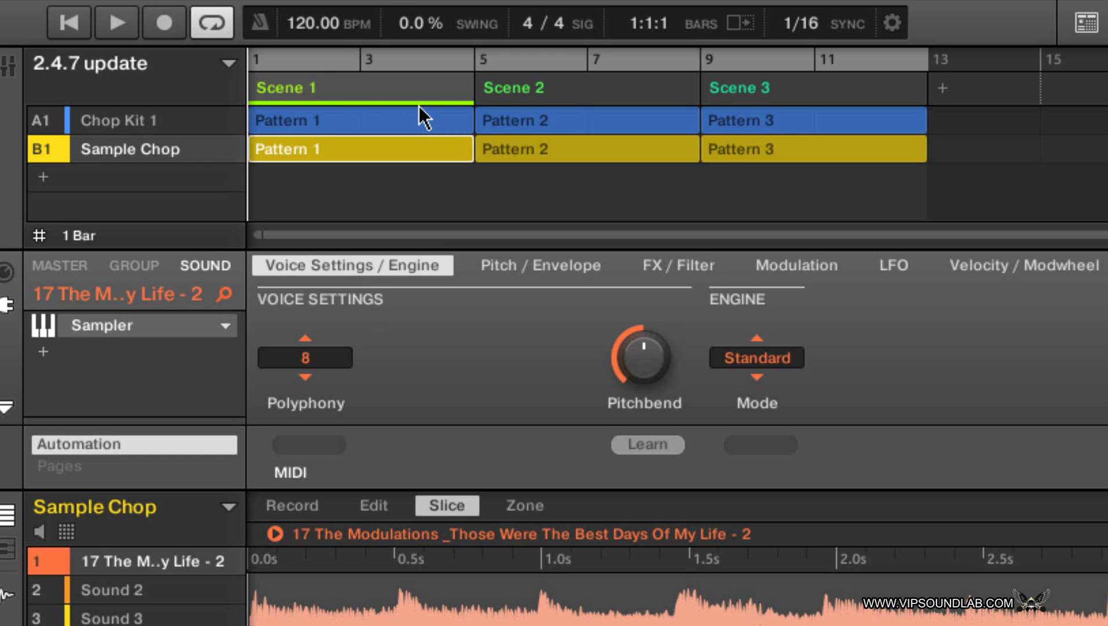
- Select Scene 2 and check which scene options are available for it
{"action": "left_click", "coordinate": [565, 88]}
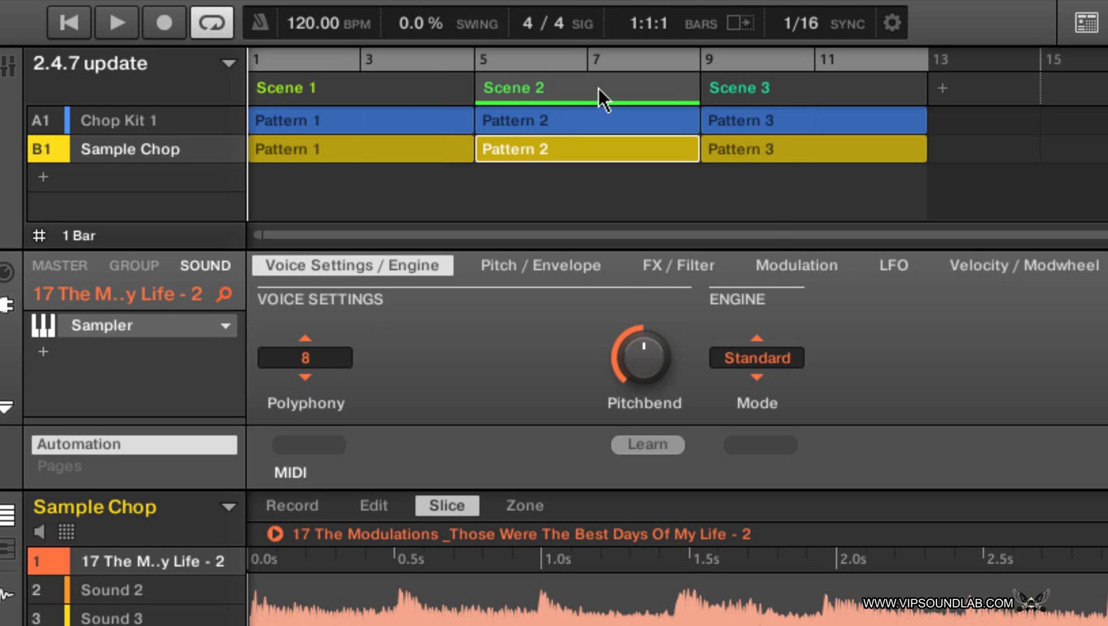
{"action": "right_click", "coordinate": [597, 89]}
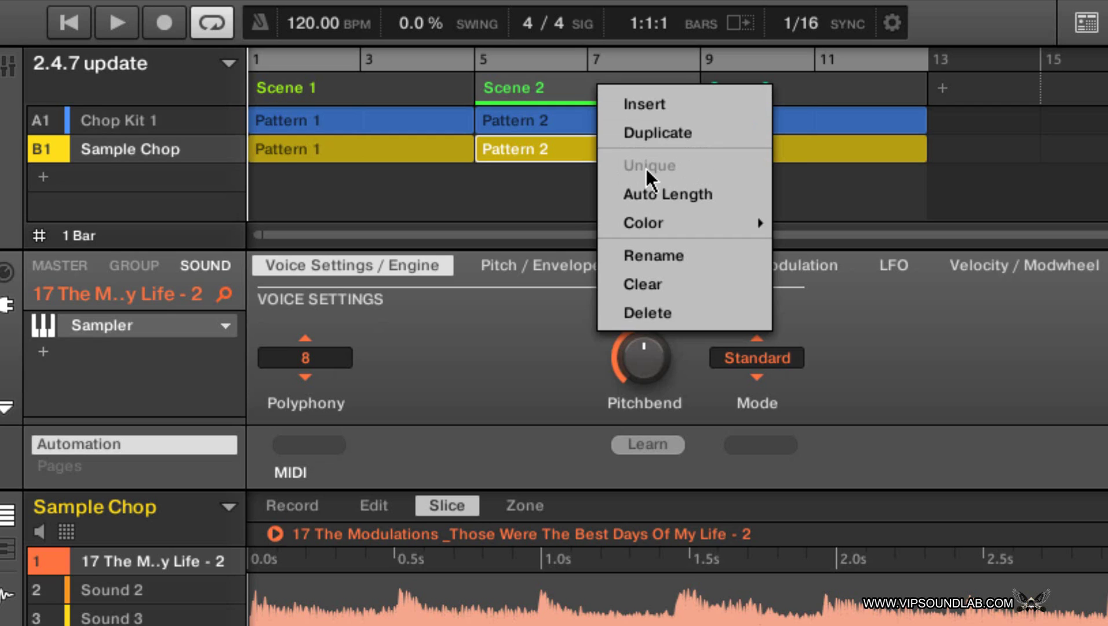
{"action": "left_click", "coordinate": [846, 92]}
- Duplicate Scene 3 and make the copy at bar 13 unique
{"action": "left_click", "coordinate": [845, 92]}
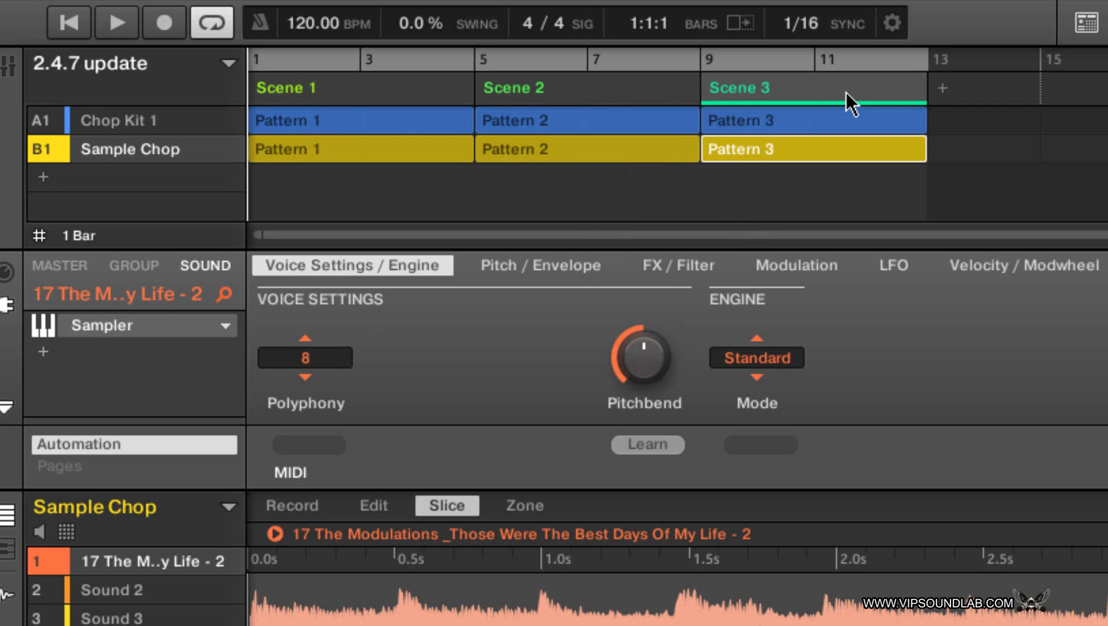
{"action": "key", "text": "ctrl+d"}
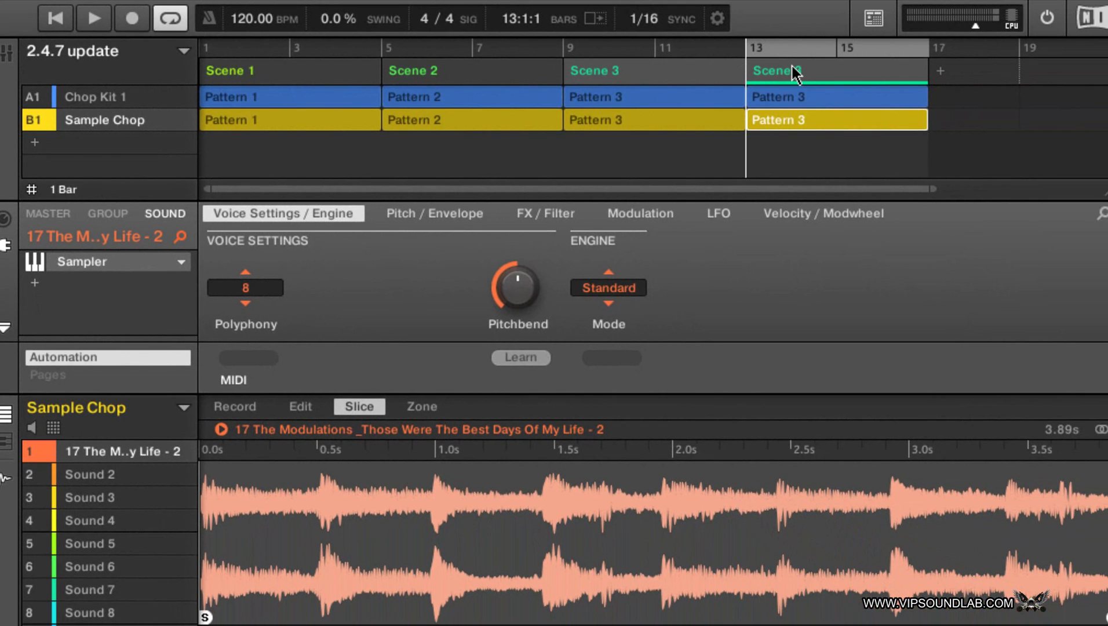
{"action": "right_click", "coordinate": [792, 73]}
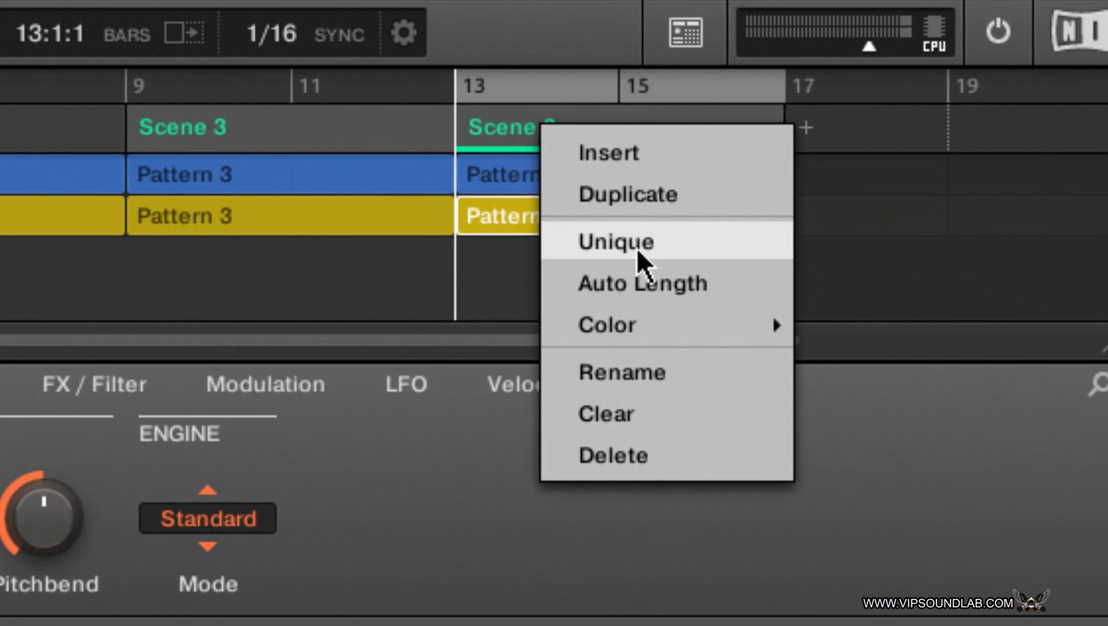
{"action": "left_click", "coordinate": [636, 247]}
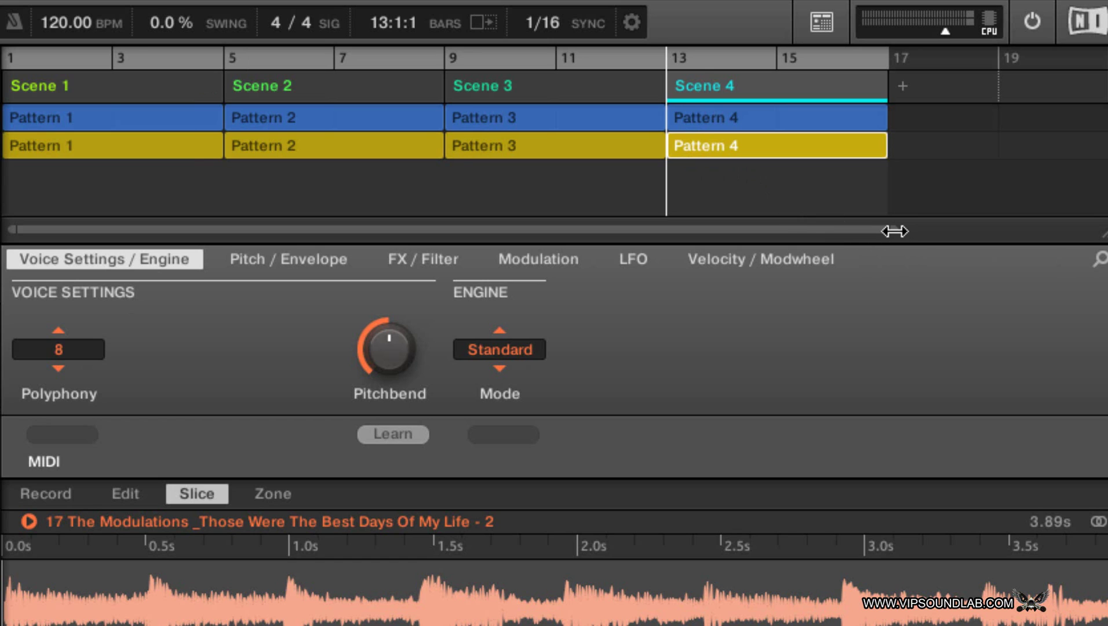
- Extend Scene 2 to end at bar 13 and lengthen its patterns to fill the scene
{"action": "left_click_drag", "start_coordinate": [895, 231], "coordinate": [1059, 230]}
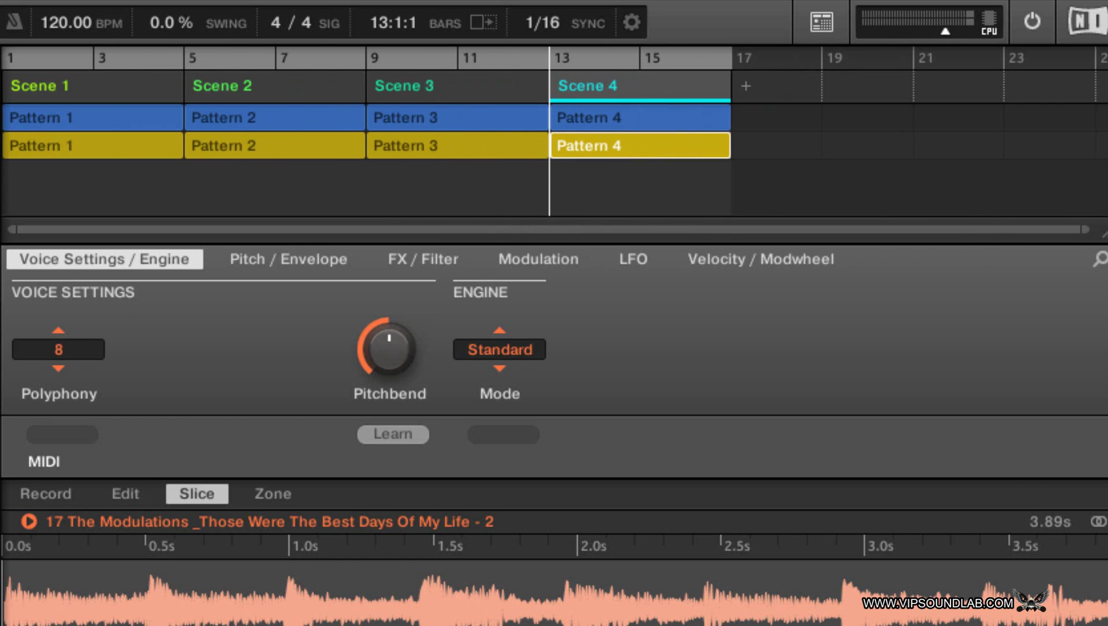
{"action": "left_click", "coordinate": [266, 88]}
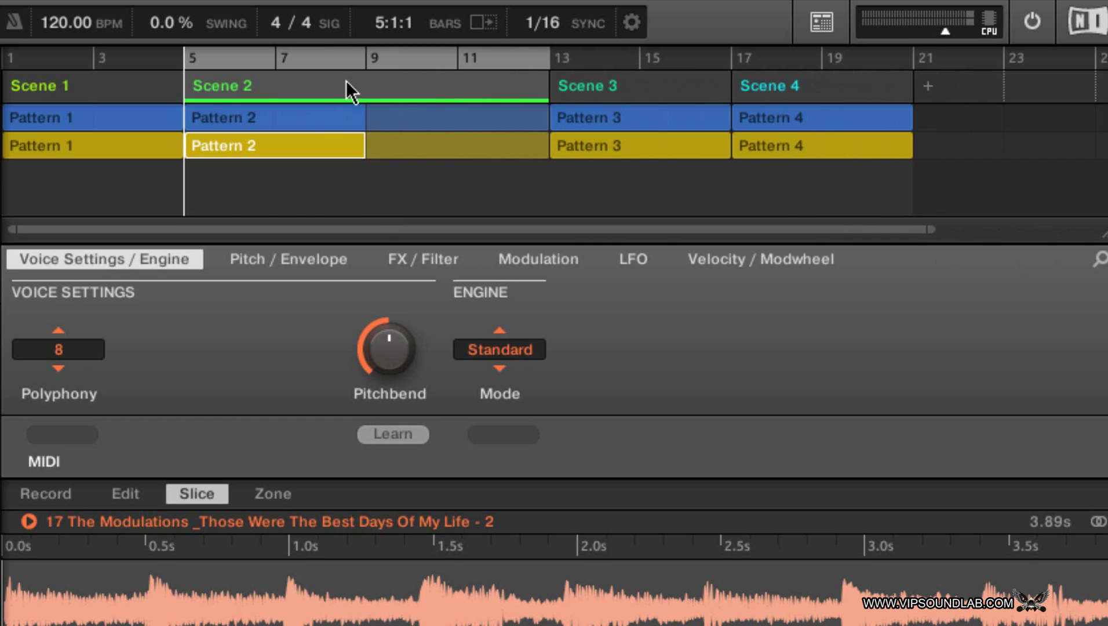
{"action": "left_click", "coordinate": [327, 113]}
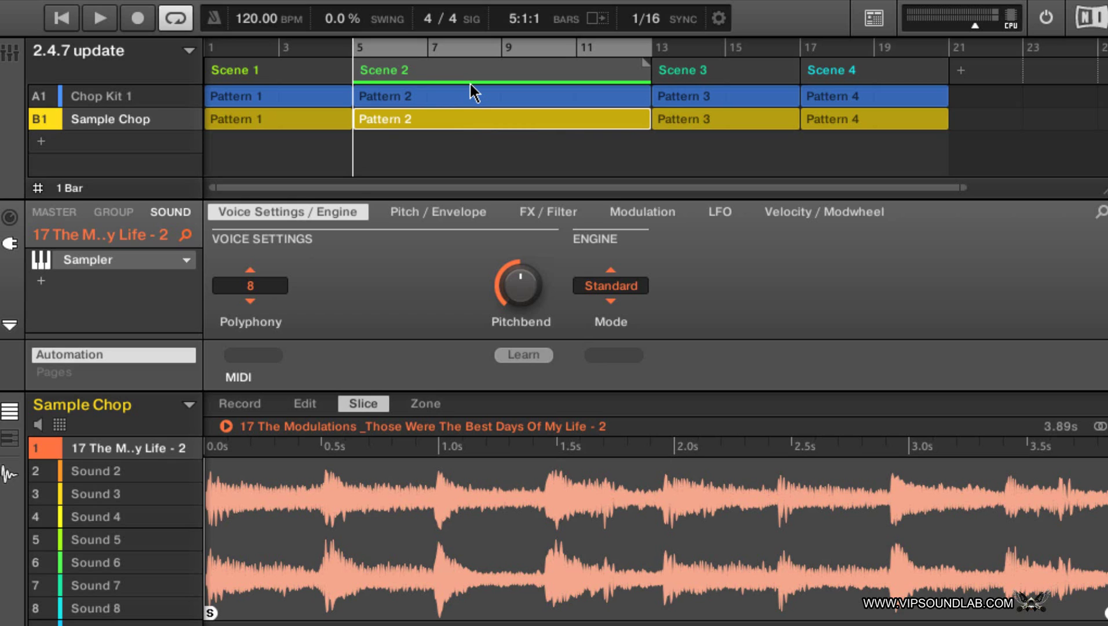
- Shorten Scene 2 to end at bar 9 and extend the loop range to bar 10
{"action": "left_click", "coordinate": [470, 84]}
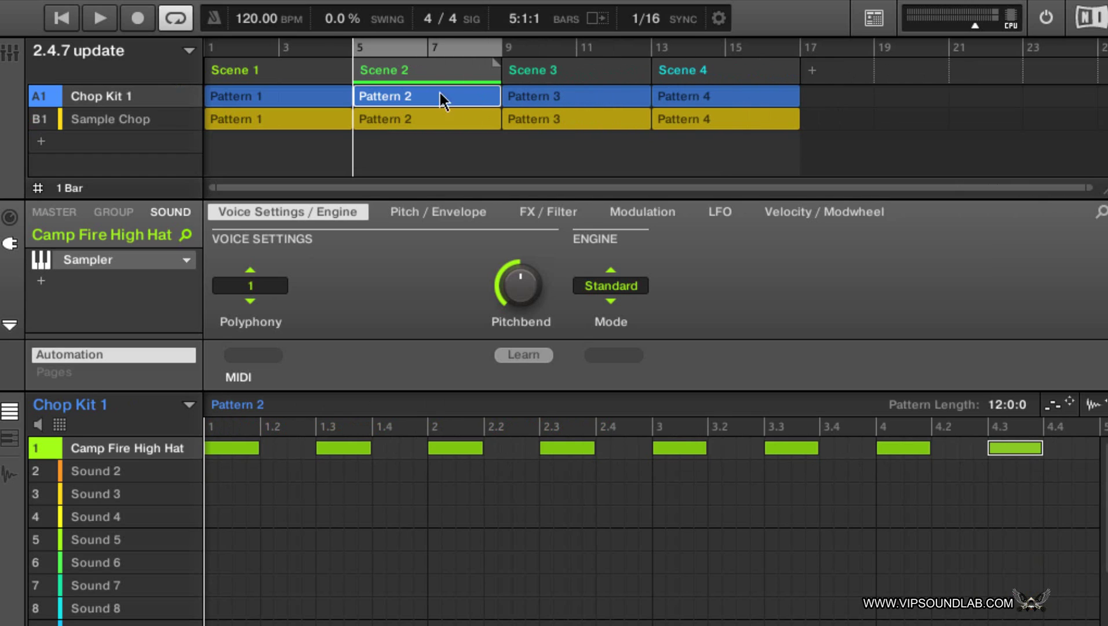
{"action": "left_click_drag", "start_coordinate": [504, 46], "coordinate": [539, 50]}
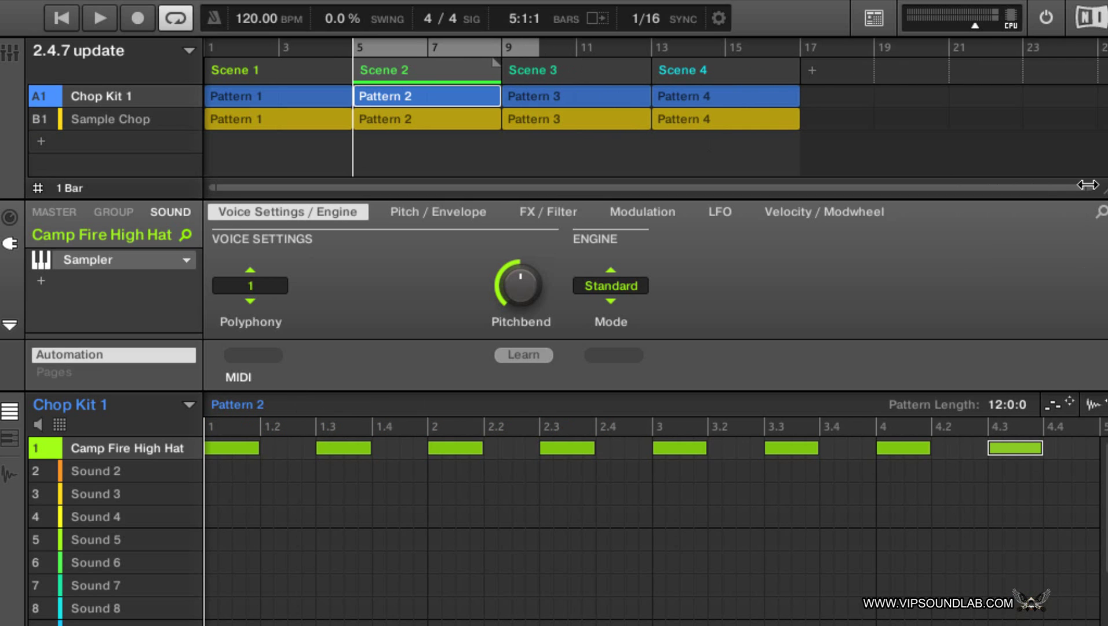
{"action": "left_click_drag", "start_coordinate": [1088, 188], "coordinate": [415, 186]}
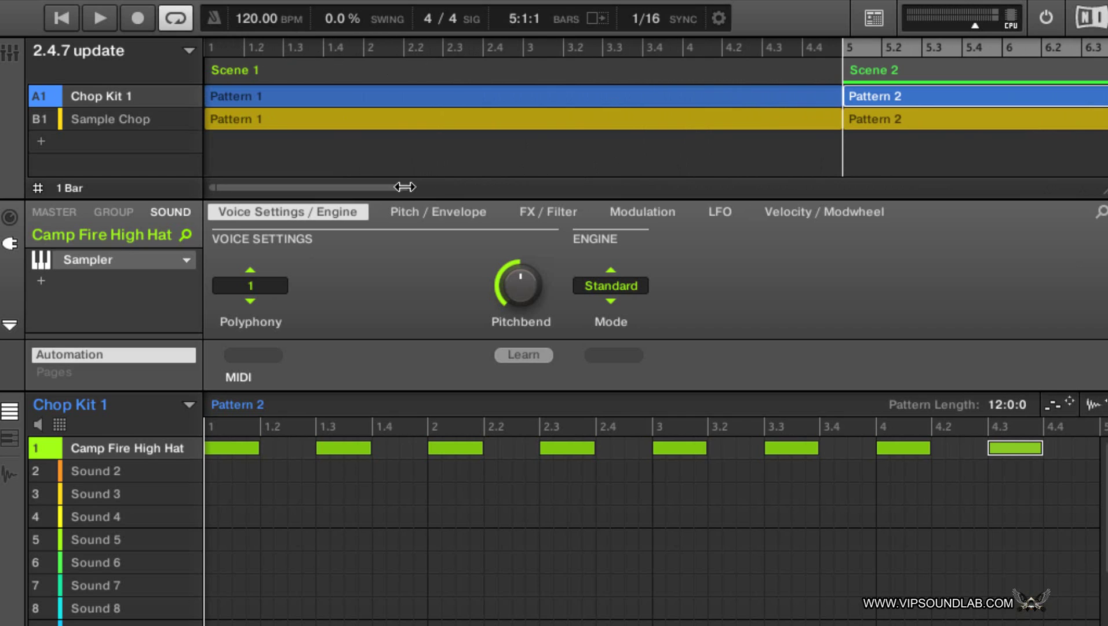
{"action": "left_click_drag", "start_coordinate": [413, 187], "coordinate": [548, 188]}
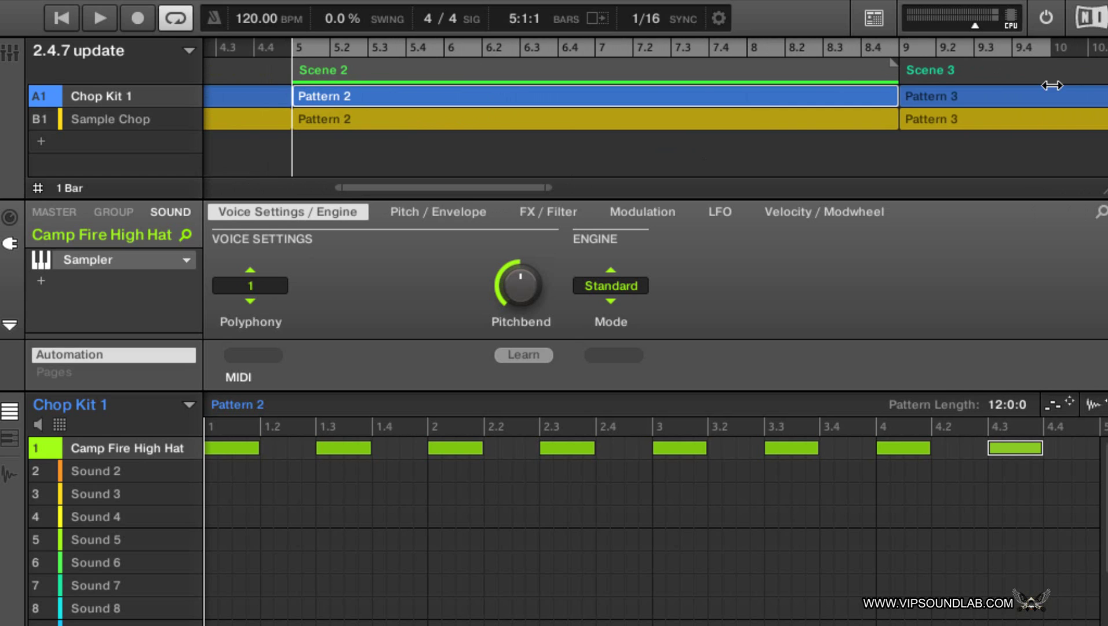
{"action": "scroll", "coordinate": [916, 60], "scroll_direction": "right", "scroll_amount": 1}
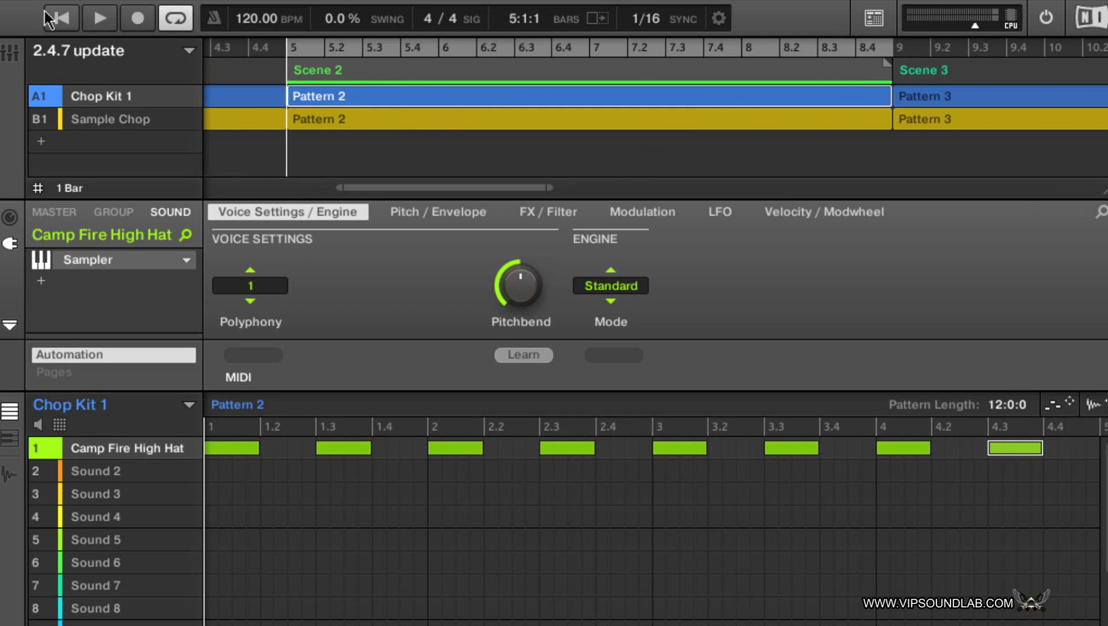
- Shorten Chop Kit 1's Pattern 2 to a length of 1:0:0 and play Scene 2 to hear the pattern repeat
{"action": "left_click", "coordinate": [68, 190]}
{"action": "left_click", "coordinate": [92, 194]}
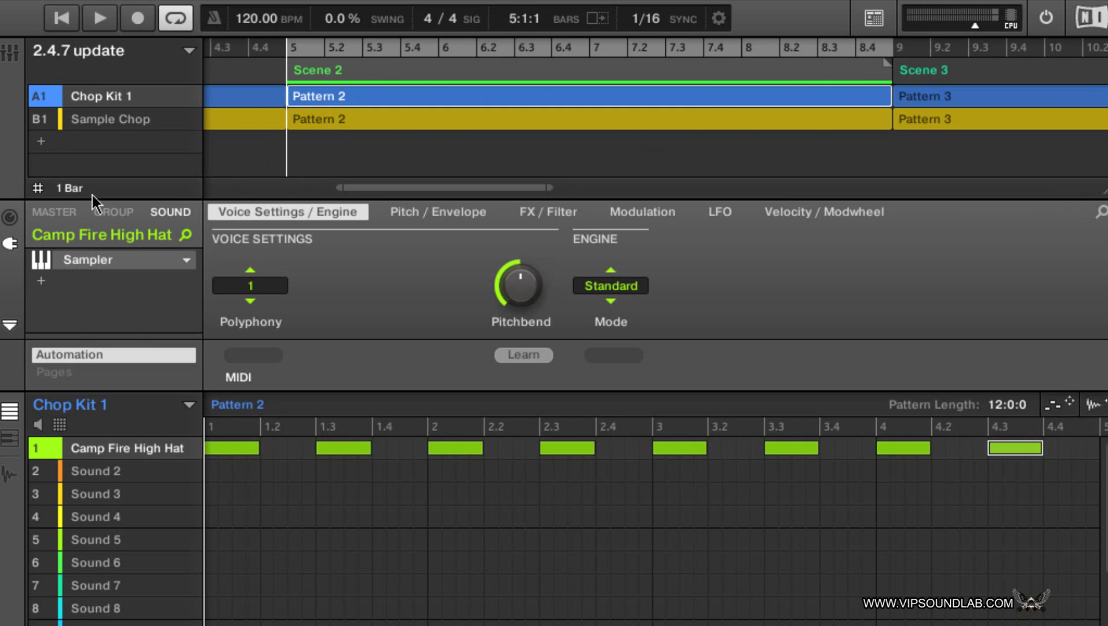
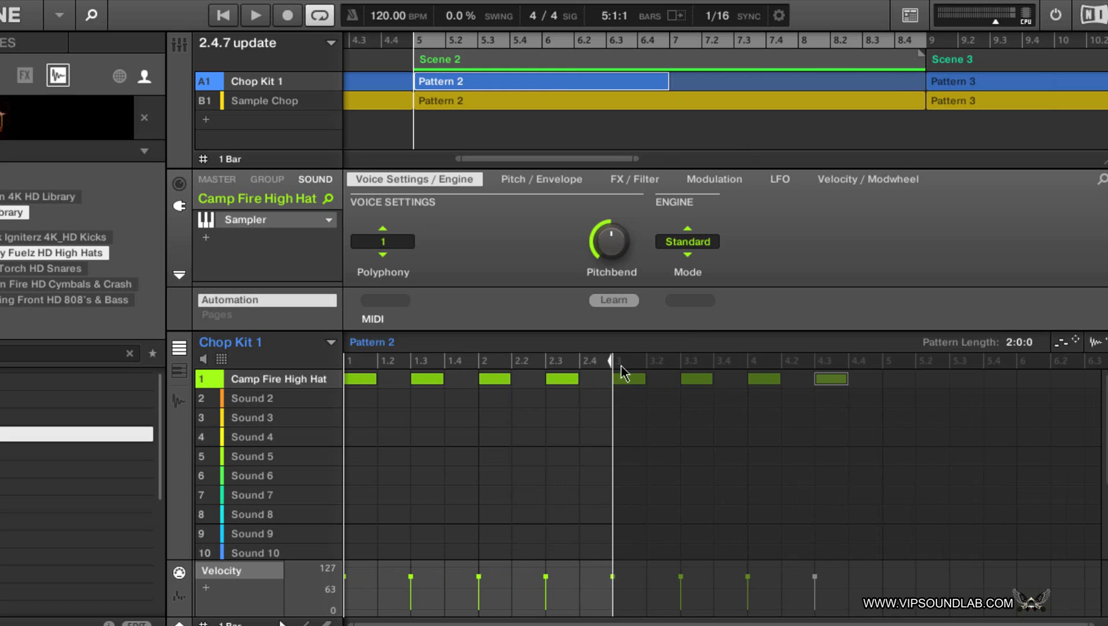
{"action": "mouse_move", "coordinate": [612, 361]}
{"action": "left_mouse_down"}
{"action": "mouse_move", "coordinate": [700, 372]}
{"action": "mouse_move", "coordinate": [579, 389]}
{"action": "mouse_move", "coordinate": [745, 390]}
{"action": "mouse_move", "coordinate": [478, 400]}
{"action": "mouse_move", "coordinate": [591, 409]}
{"action": "mouse_move", "coordinate": [488, 413]}
{"action": "left_mouse_up"}
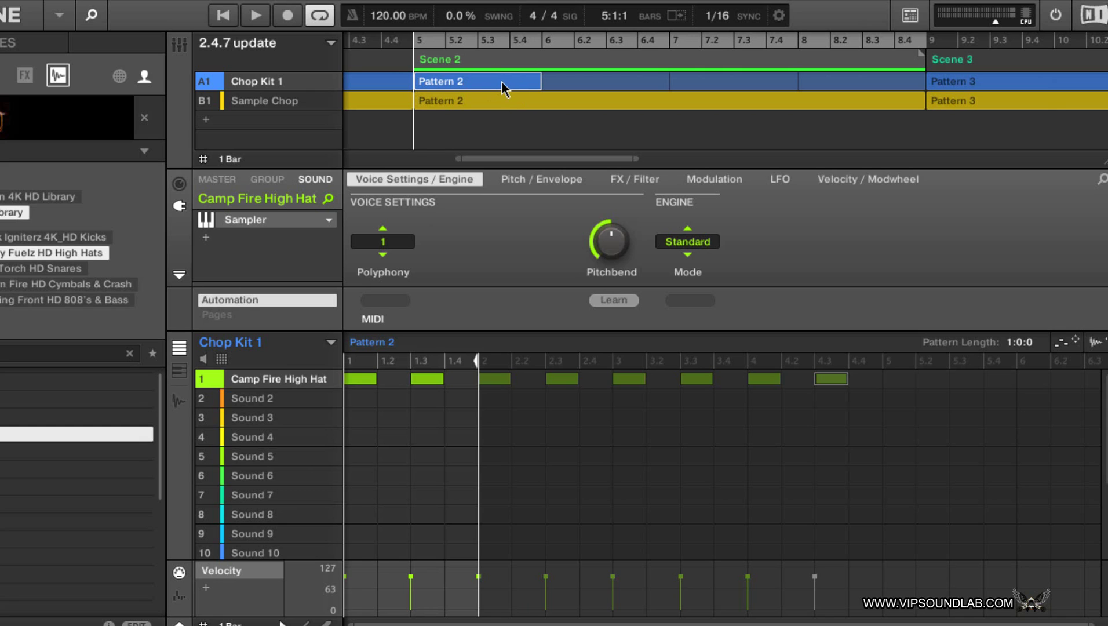
{"action": "key", "text": "space"}
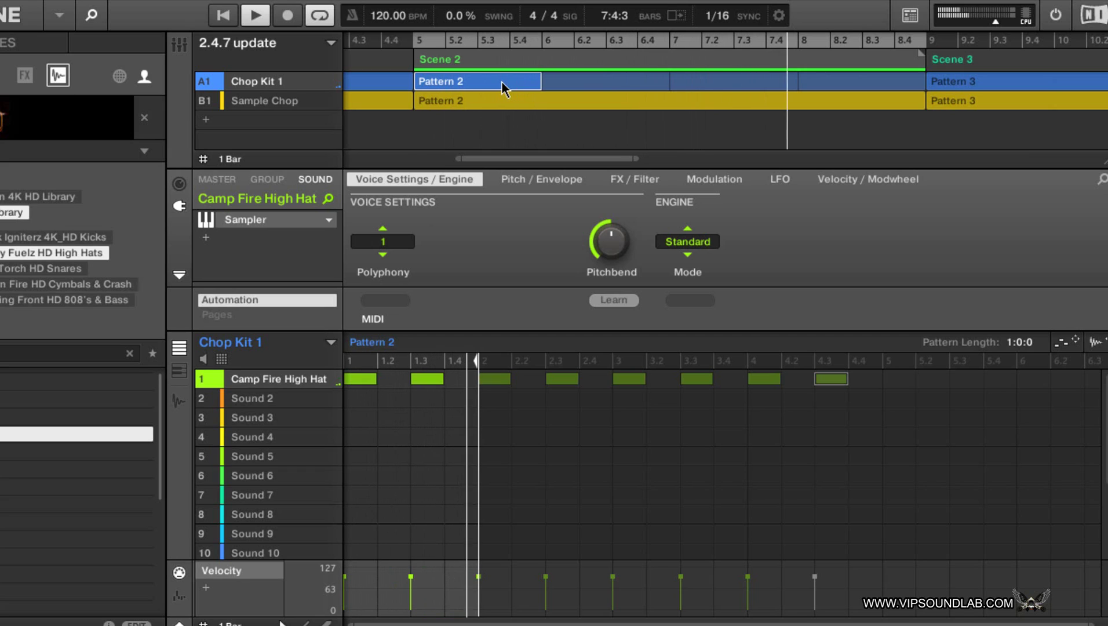
{"action": "key", "text": "space"}
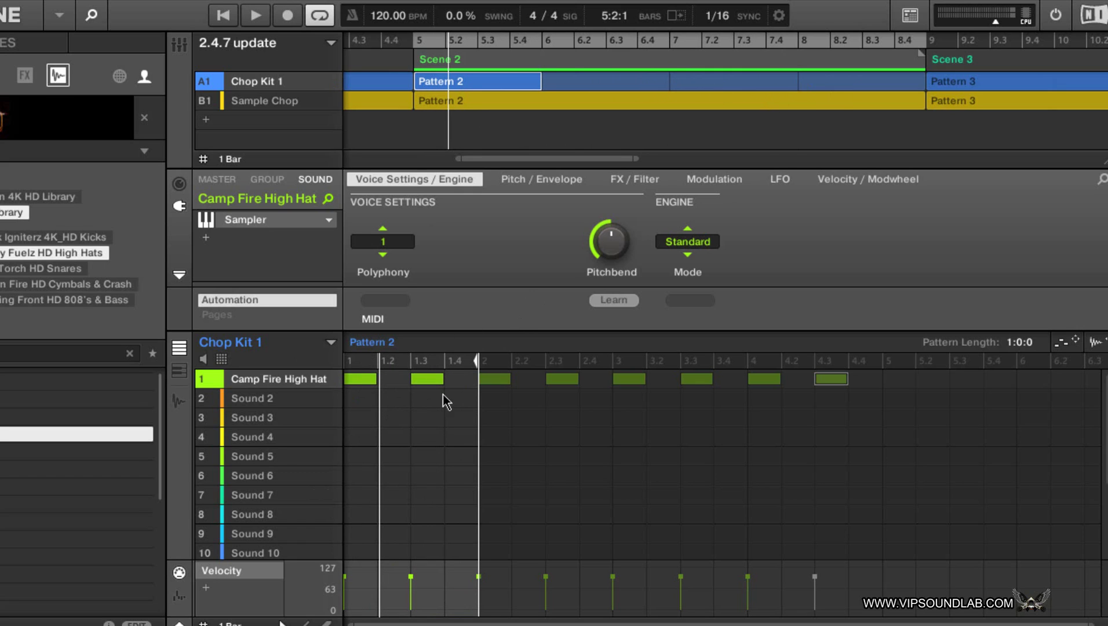
- Play Scene 2 briefly, stop, and lengthen Chop Kit 1's Pattern 2 to two bars
{"action": "key", "text": "space"}
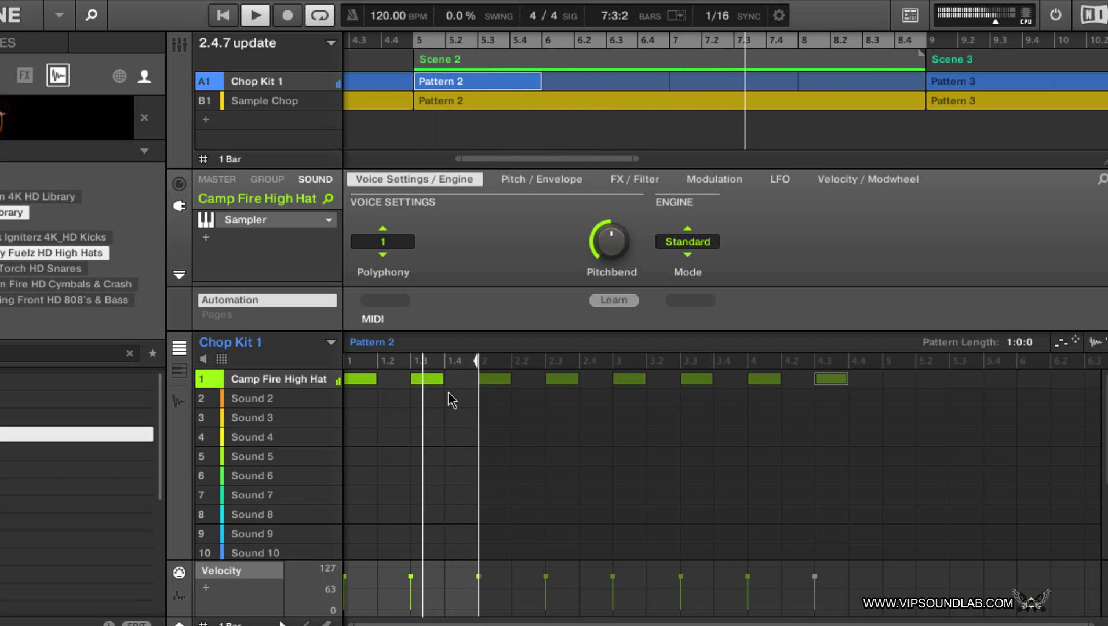
{"action": "key", "text": "space"}
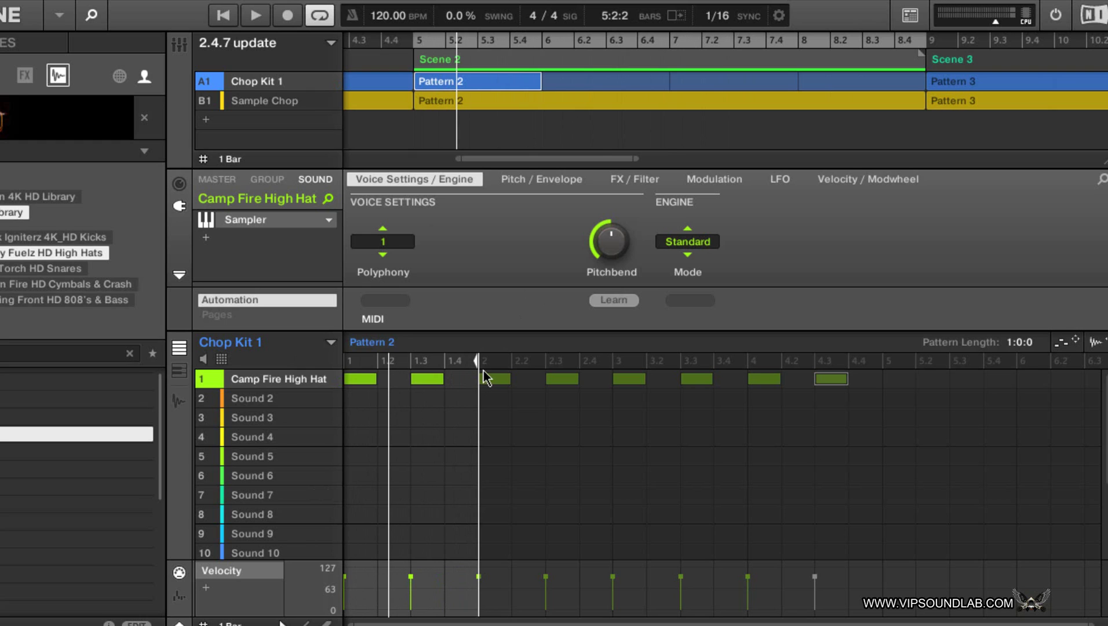
{"action": "left_click_drag", "start_coordinate": [477, 361], "coordinate": [614, 374]}
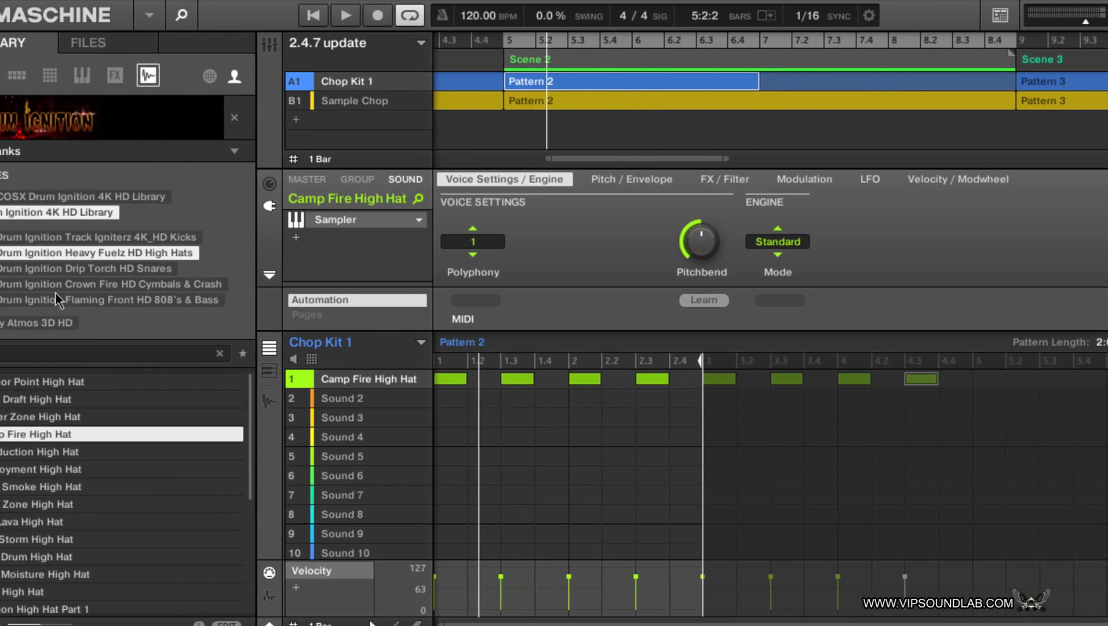
- Audition the Drip Torch HD Snares and load Drip Torch Heavy Percussion Snare onto Sound 2 of Chop Kit 1
{"action": "left_click", "coordinate": [113, 268]}
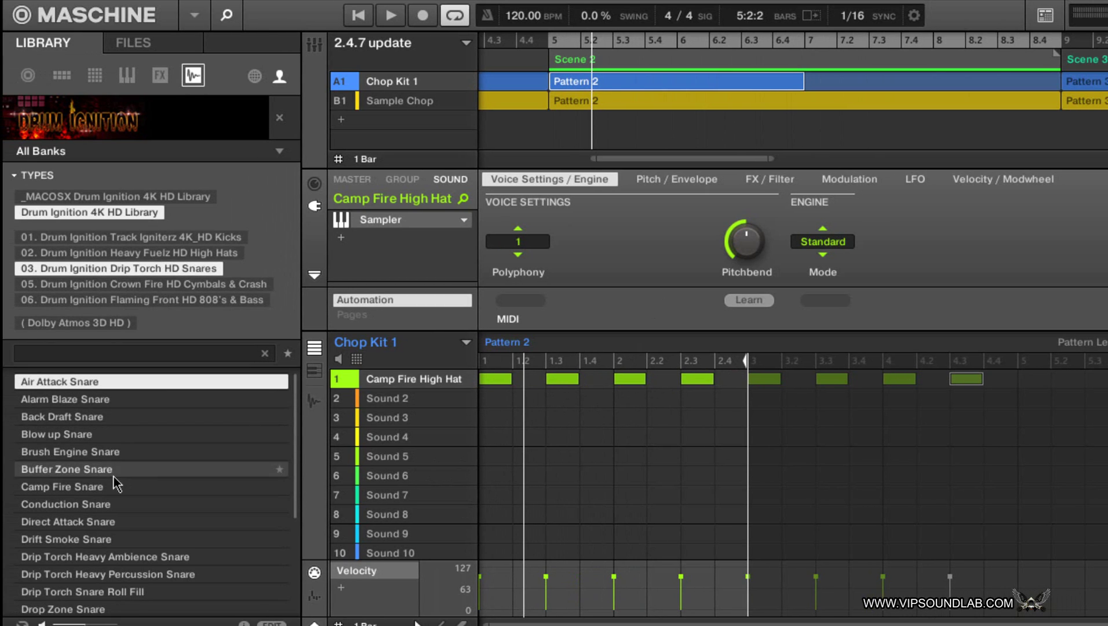
{"action": "left_click", "coordinate": [85, 433]}
{"action": "left_click", "coordinate": [90, 416]}
{"action": "left_click", "coordinate": [100, 404]}
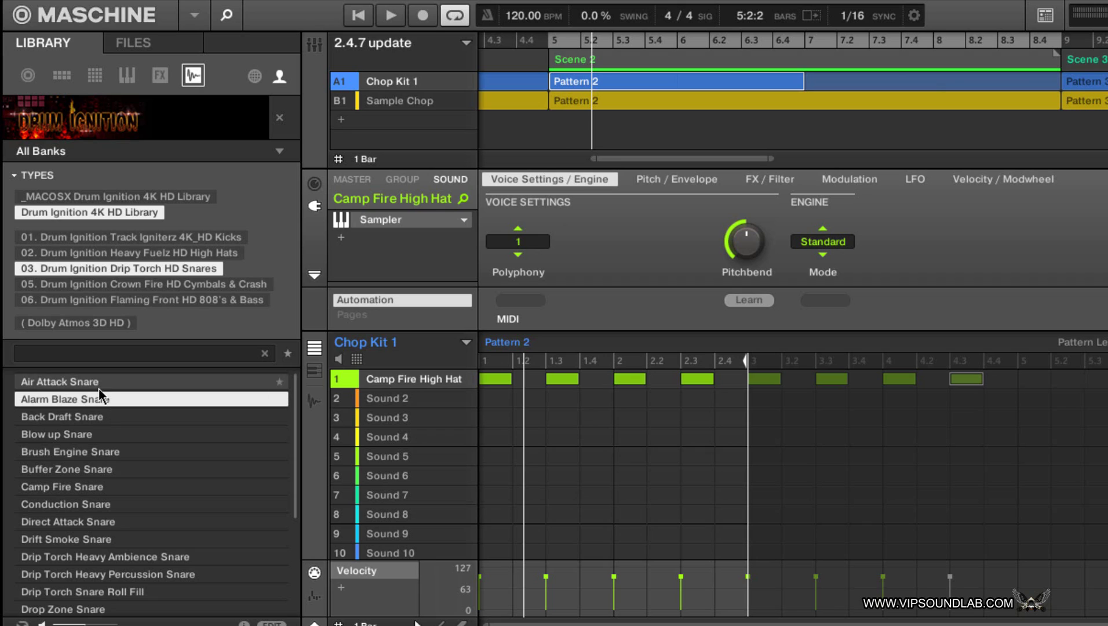
{"action": "left_click", "coordinate": [98, 387]}
{"action": "left_click", "coordinate": [105, 473]}
{"action": "left_click", "coordinate": [104, 486]}
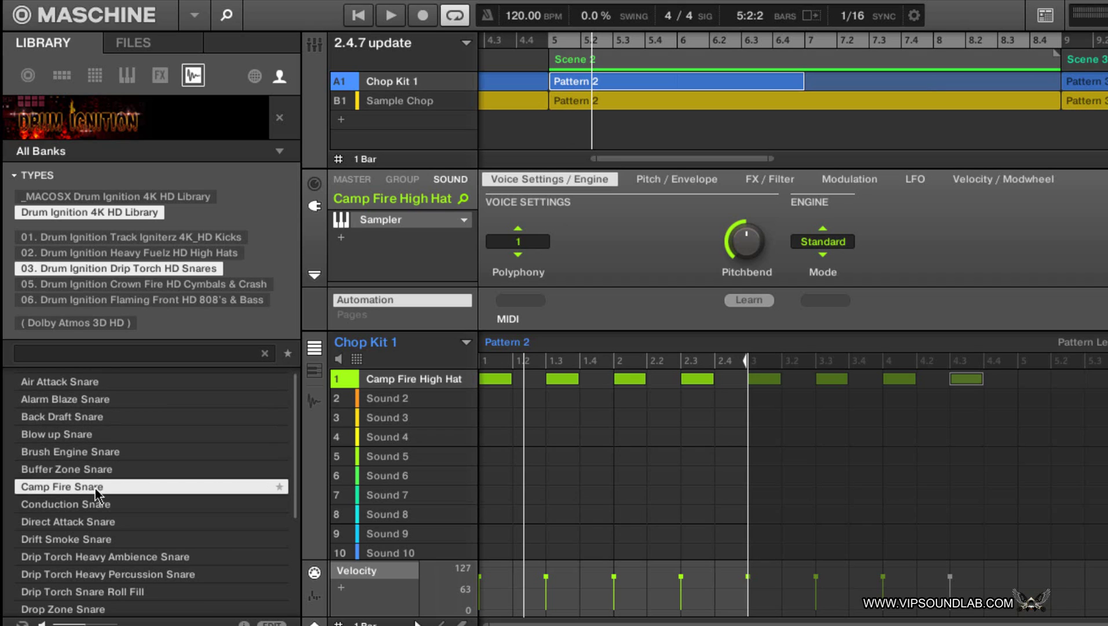
{"action": "left_click", "coordinate": [105, 505]}
{"action": "left_click", "coordinate": [105, 523]}
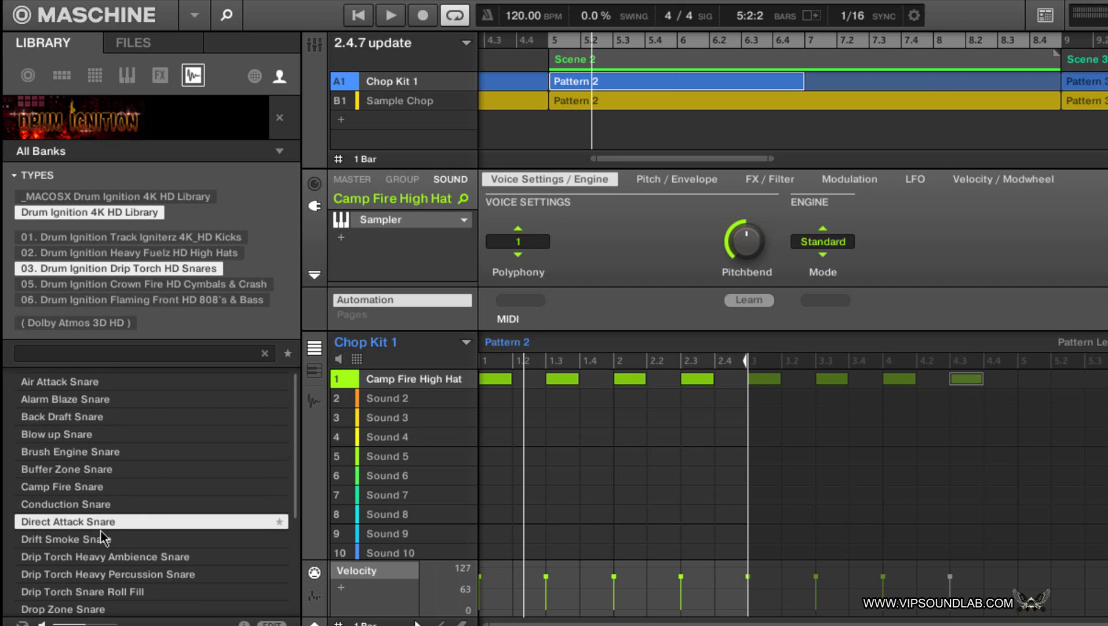
{"action": "left_click", "coordinate": [102, 539]}
{"action": "left_click", "coordinate": [102, 556]}
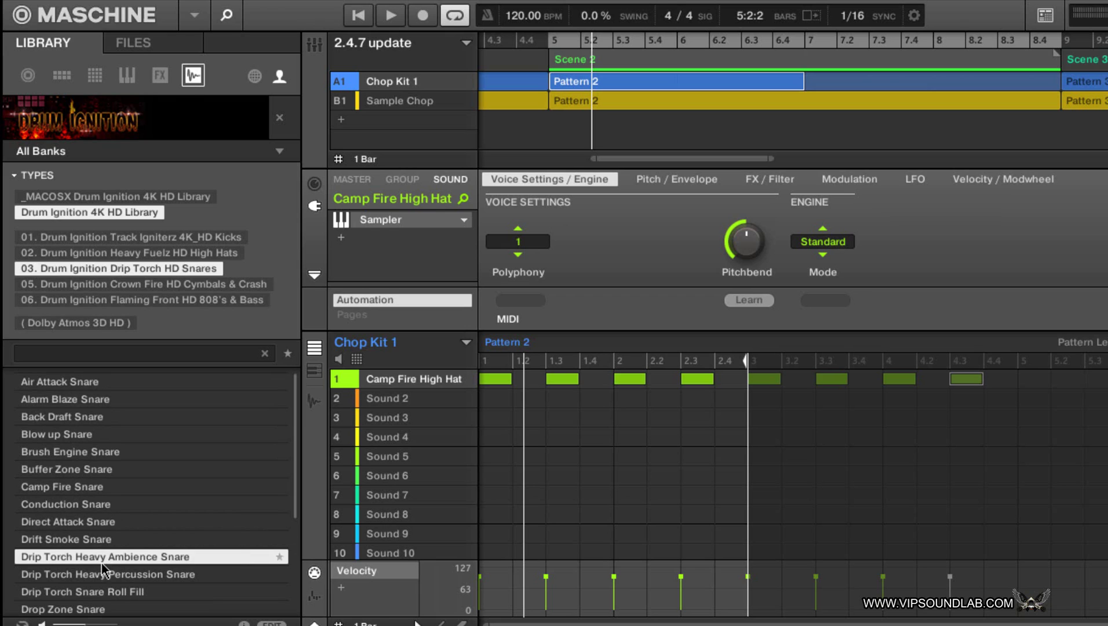
{"action": "left_click", "coordinate": [101, 571]}
{"action": "left_click_drag", "start_coordinate": [105, 575], "coordinate": [434, 399]}
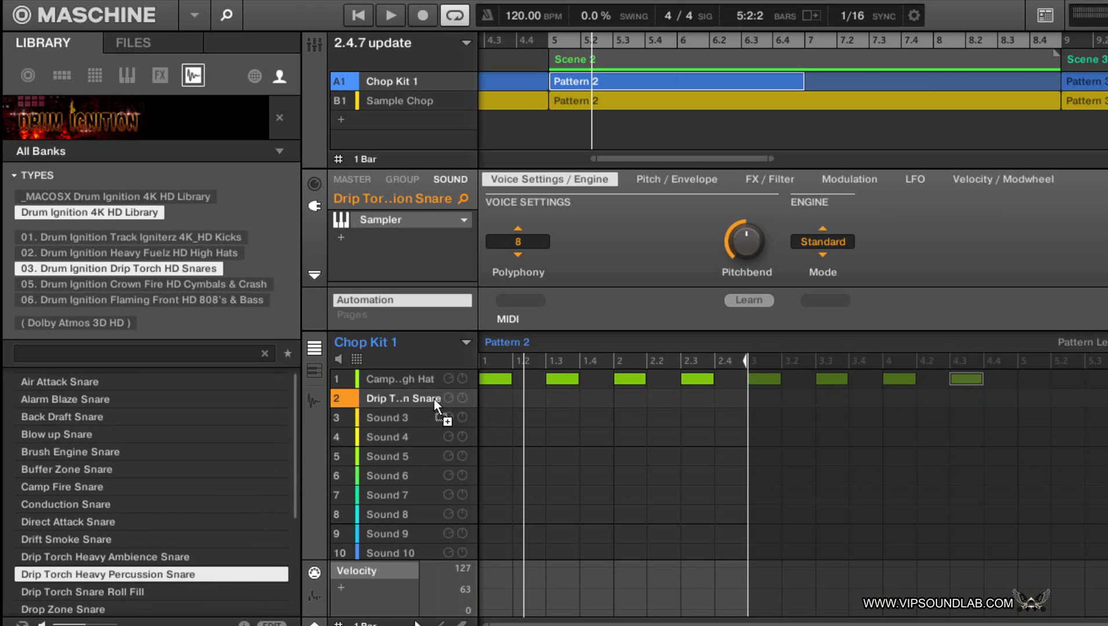
- Set the pattern editor's step grid to 1/16 and place a one-beat snare note at 1.2
{"action": "left_click", "coordinate": [527, 399]}
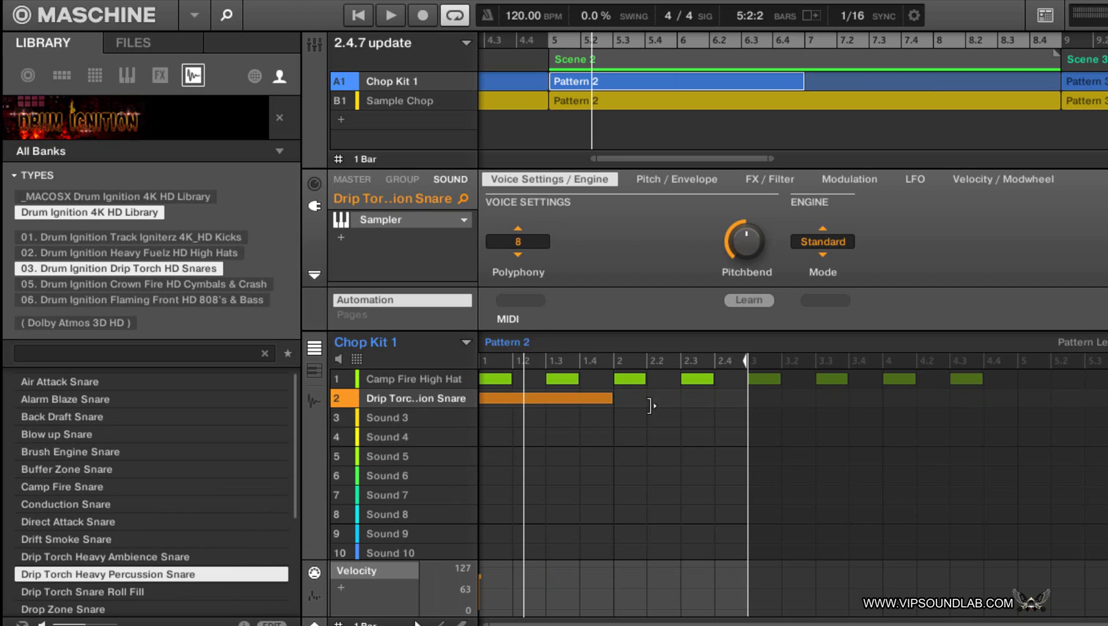
{"action": "left_click", "coordinate": [372, 623]}
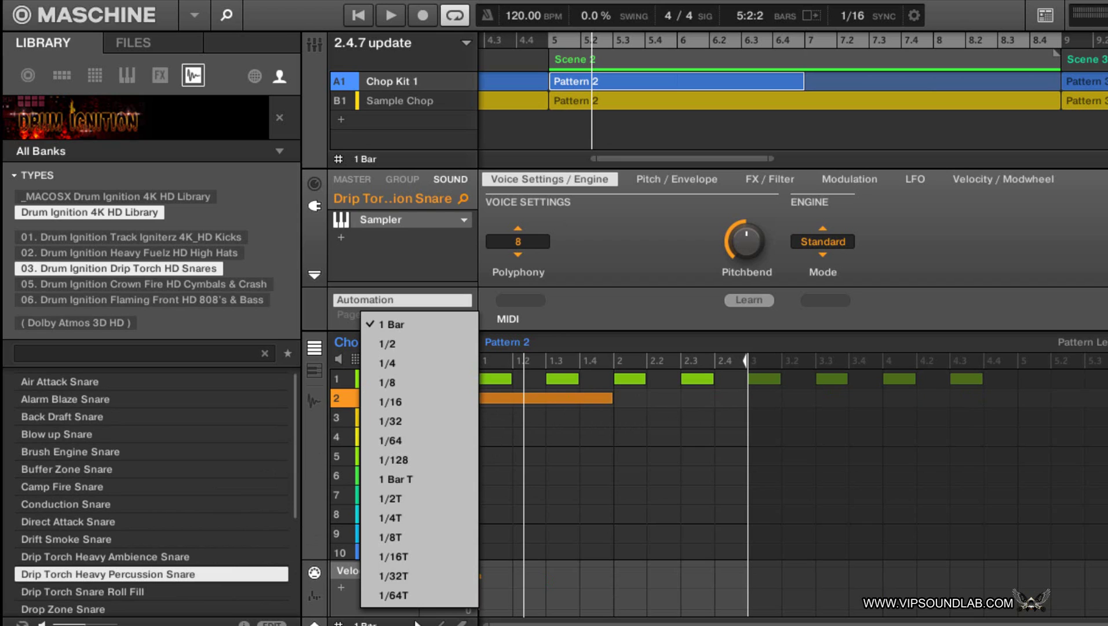
{"action": "left_click", "coordinate": [403, 400]}
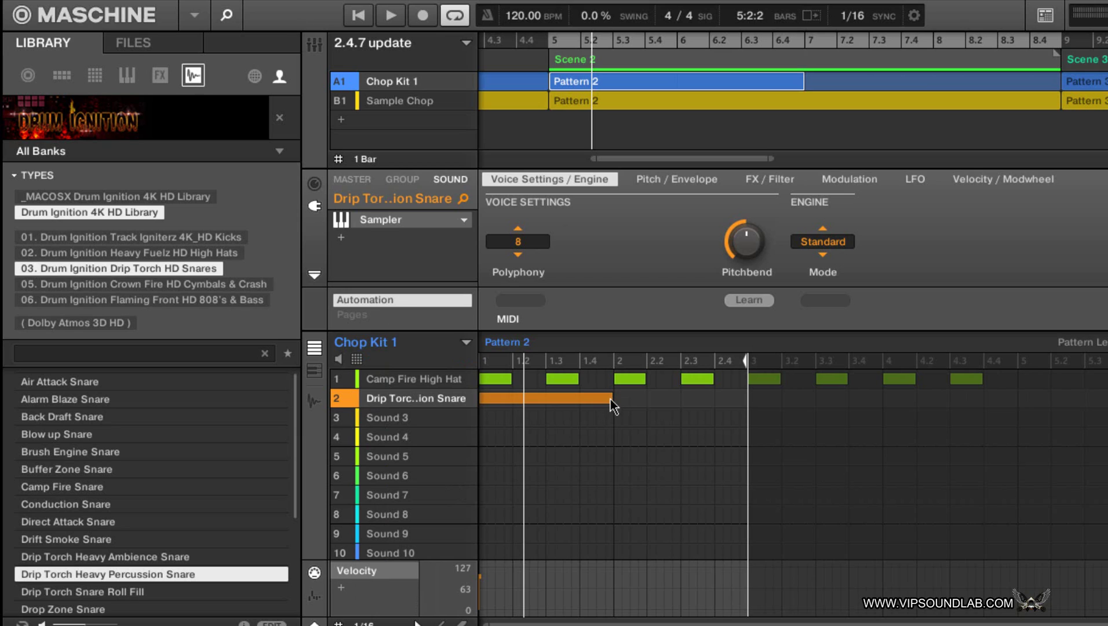
{"action": "left_click_drag", "start_coordinate": [612, 399], "coordinate": [539, 406]}
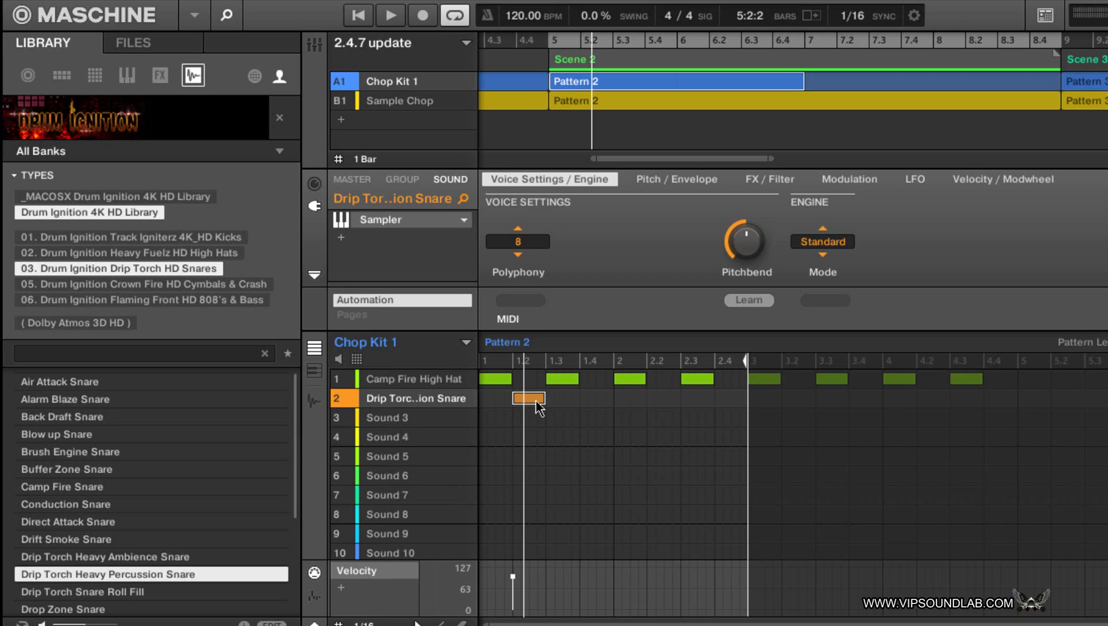
- Add one-beat snare notes at 1.4, 2.2 and 2.4 in Pattern 2
{"action": "left_click", "coordinate": [605, 400]}
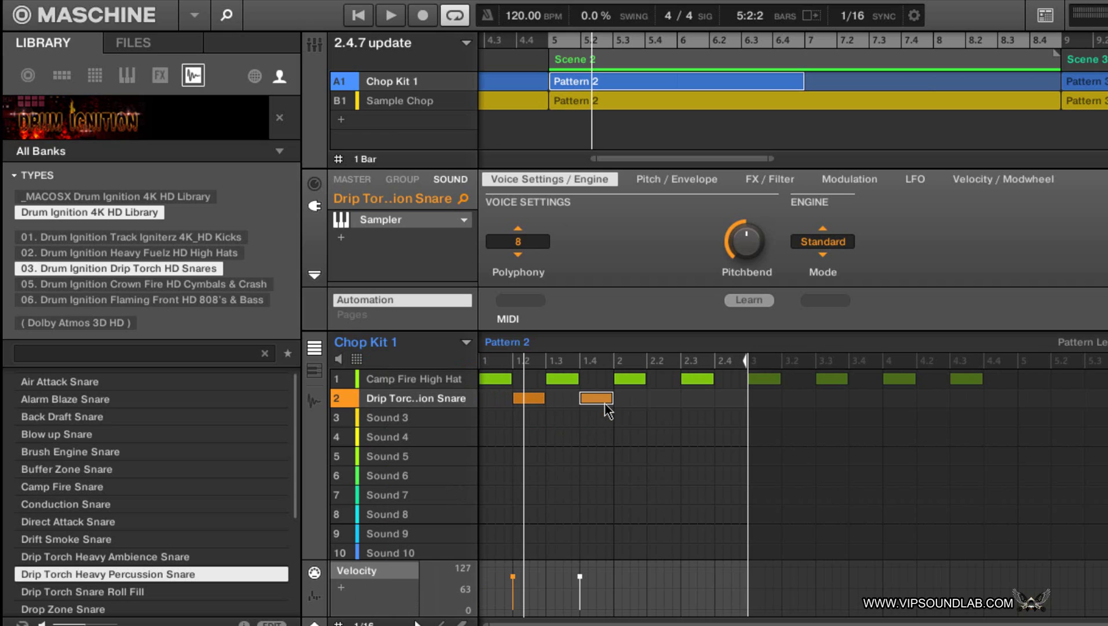
{"action": "left_click", "coordinate": [664, 400]}
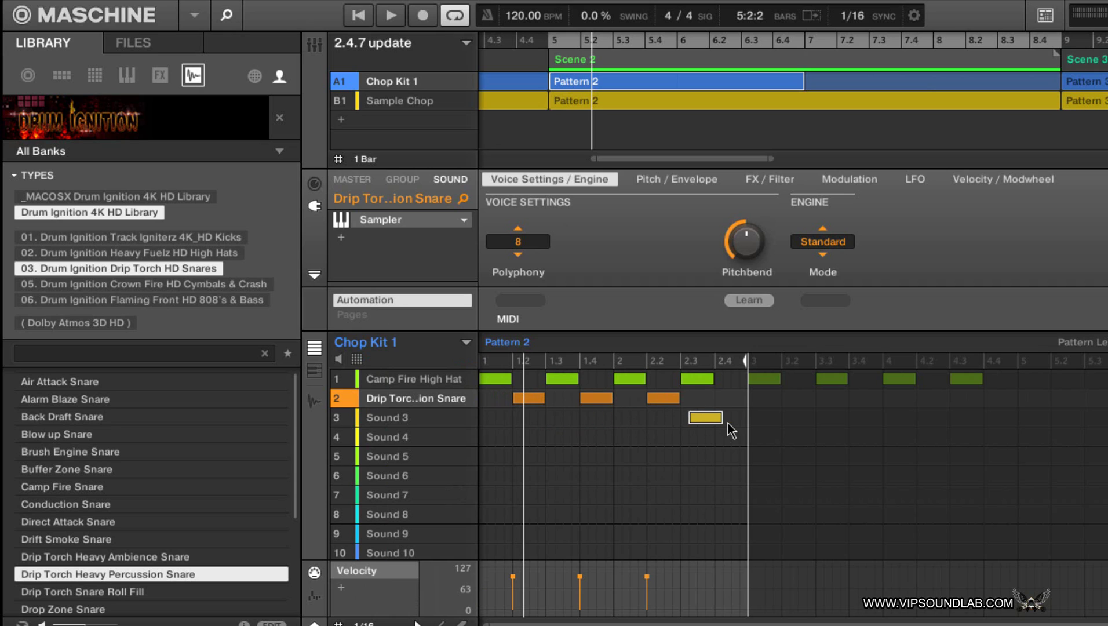
{"action": "left_click", "coordinate": [731, 400]}
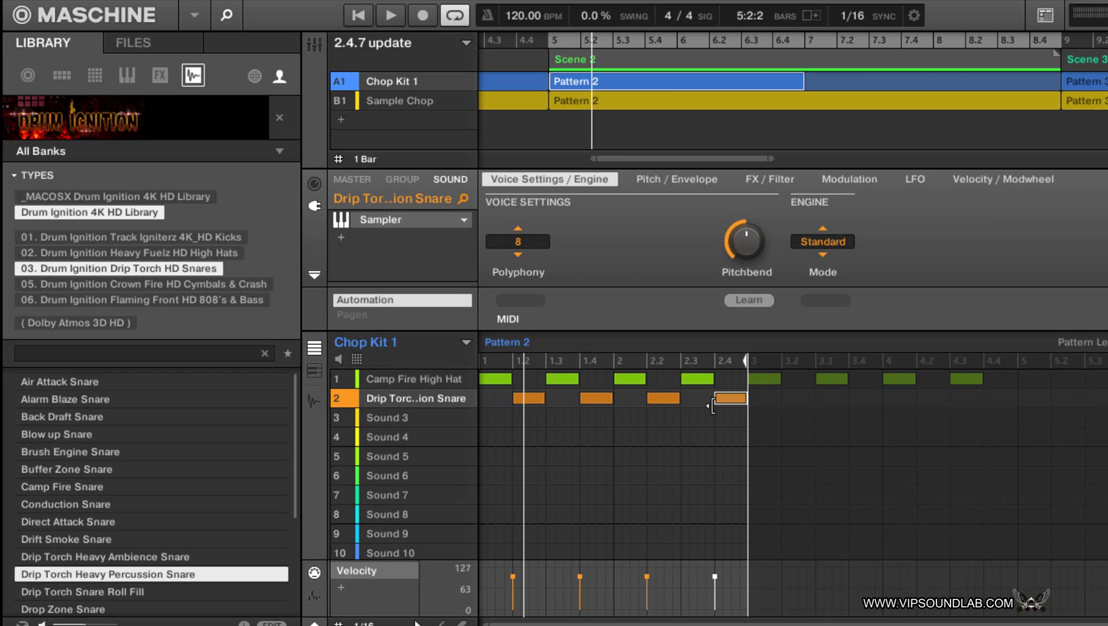
- Play back the hi-hat and snare pattern, lower the tempo to 92 BPM and listen again
{"action": "key", "text": "space"}
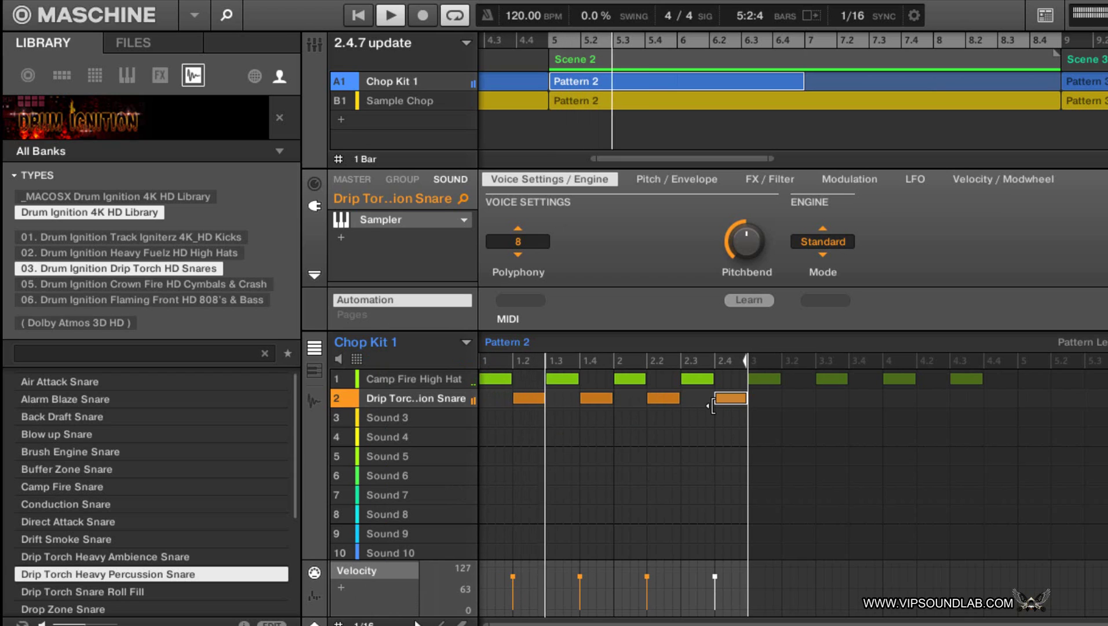
{"action": "key", "text": "space"}
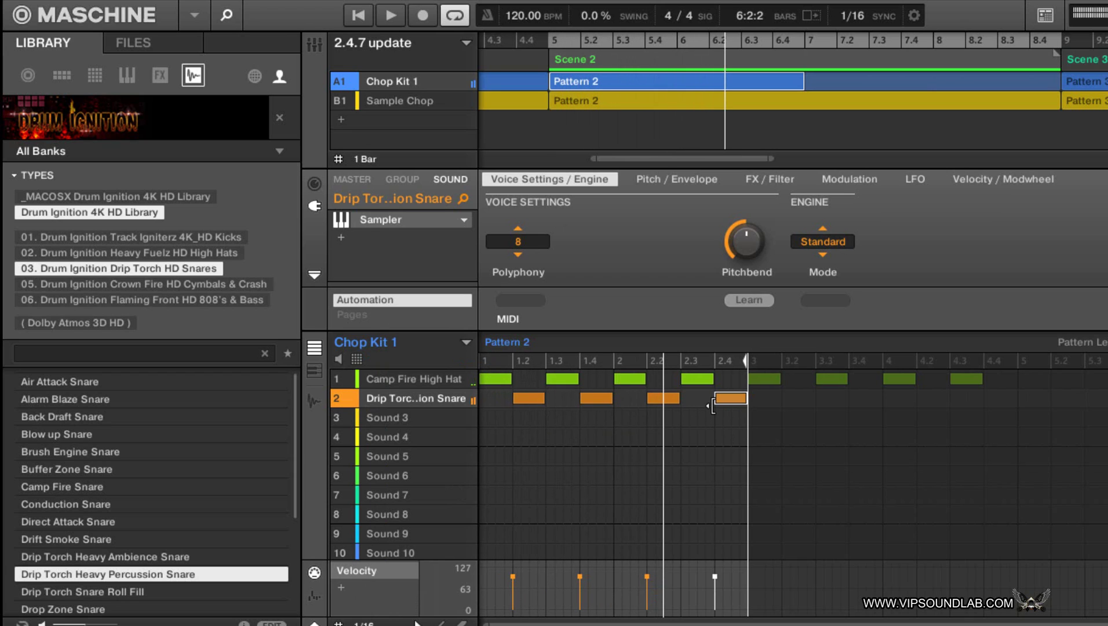
{"action": "left_click_drag", "start_coordinate": [529, 17], "coordinate": [529, 33]}
{"action": "key", "text": "space"}
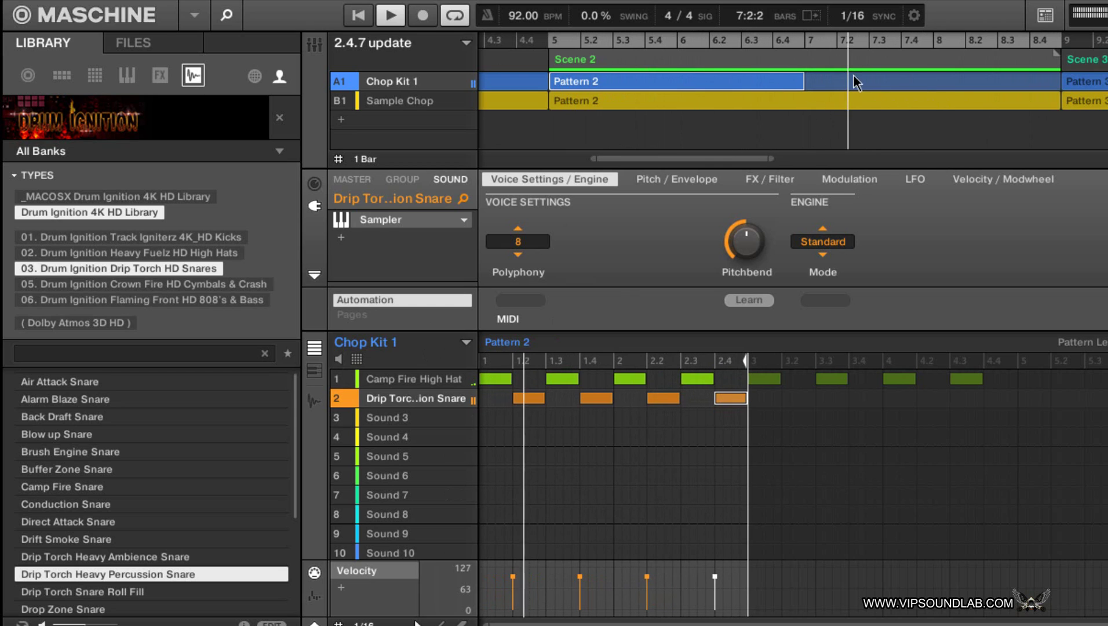
{"action": "key", "text": "space"}
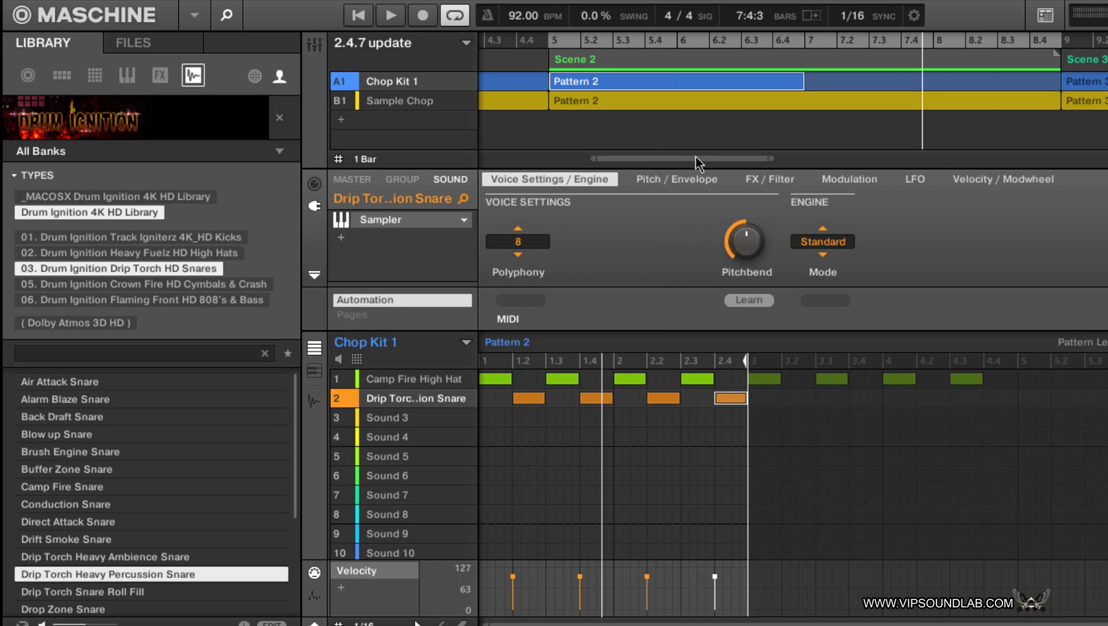
- Examine the Retrigger and MIDI Scene Change options and the available sync values, including Scene
{"action": "left_click_drag", "start_coordinate": [700, 160], "coordinate": [1075, 160]}
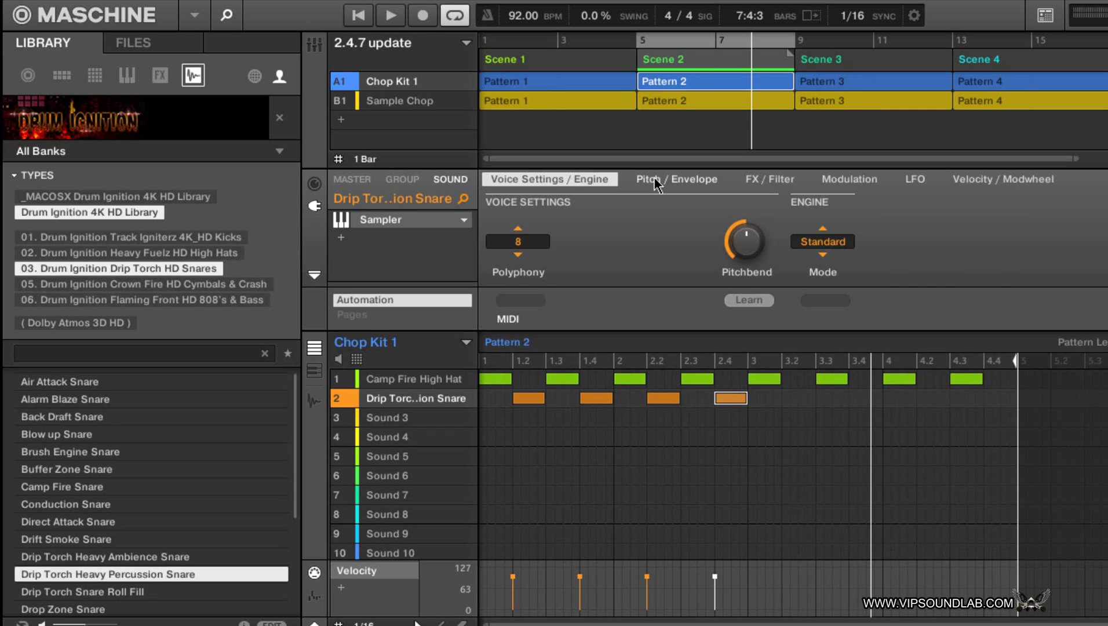
{"action": "left_click", "coordinate": [913, 18]}
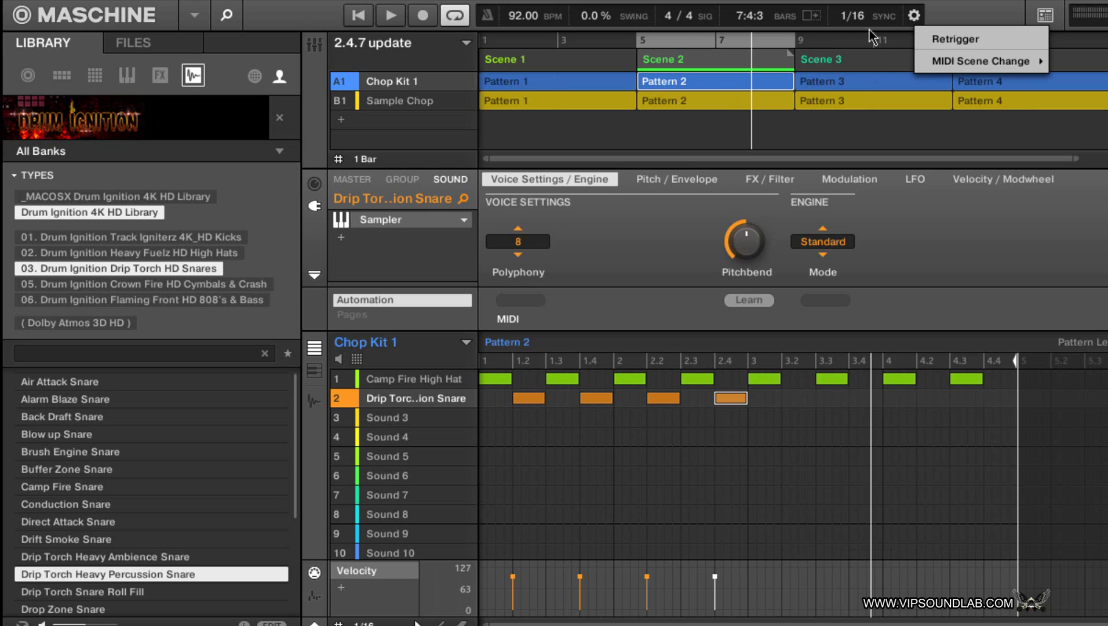
{"action": "left_click", "coordinate": [854, 21]}
{"action": "left_click", "coordinate": [852, 19]}
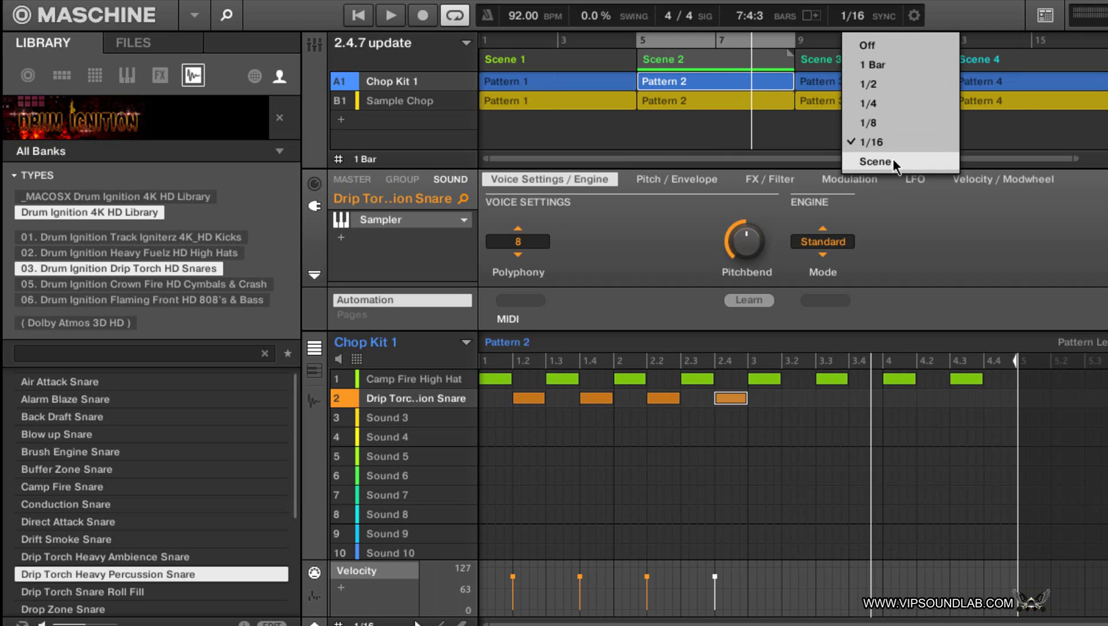
{"action": "left_click", "coordinate": [680, 237]}
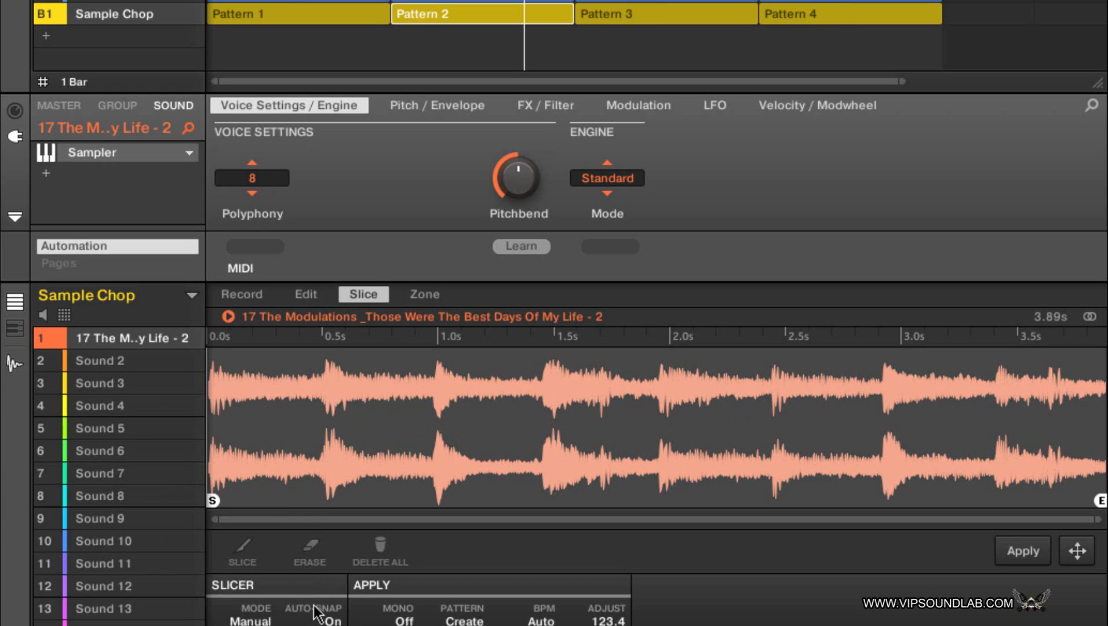
- Set the slicer mode to Split for the Sample Chop sample and audition the resulting slices
{"action": "left_click", "coordinate": [265, 620]}
{"action": "left_click", "coordinate": [249, 545]}
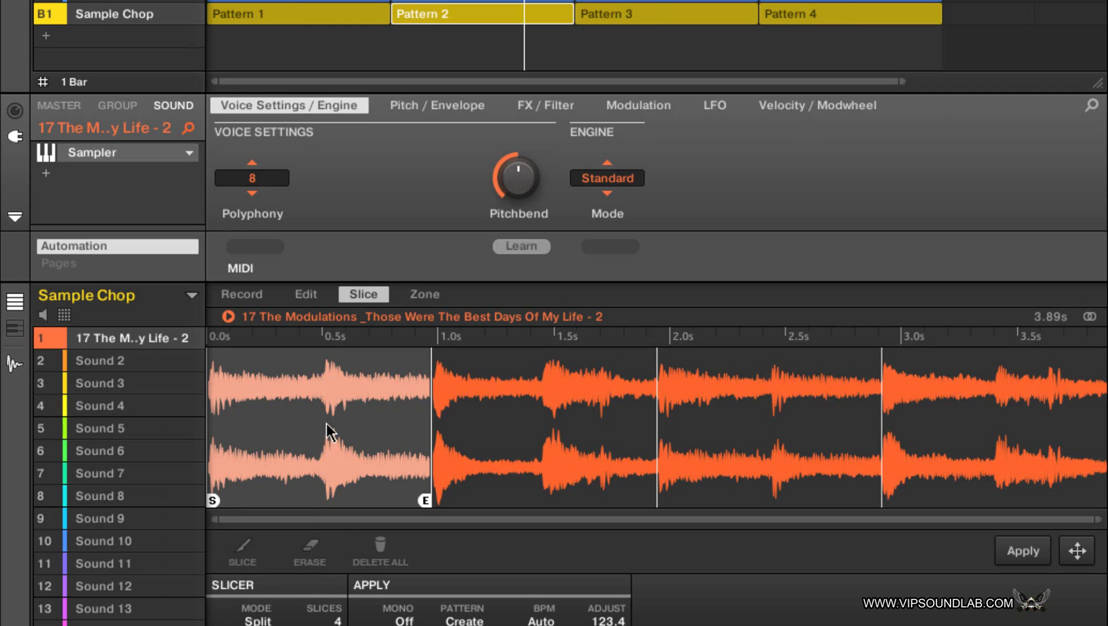
{"action": "left_click", "coordinate": [453, 440]}
{"action": "left_click", "coordinate": [760, 445]}
{"action": "left_click", "coordinate": [989, 453]}
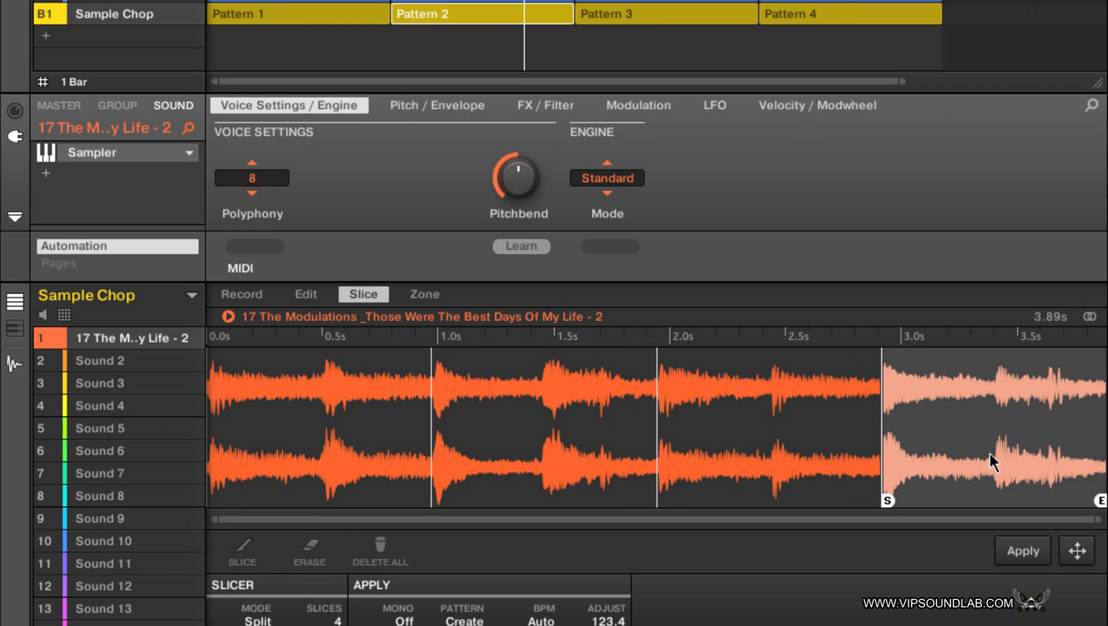
{"action": "left_click", "coordinate": [724, 416]}
{"action": "left_click", "coordinate": [551, 434]}
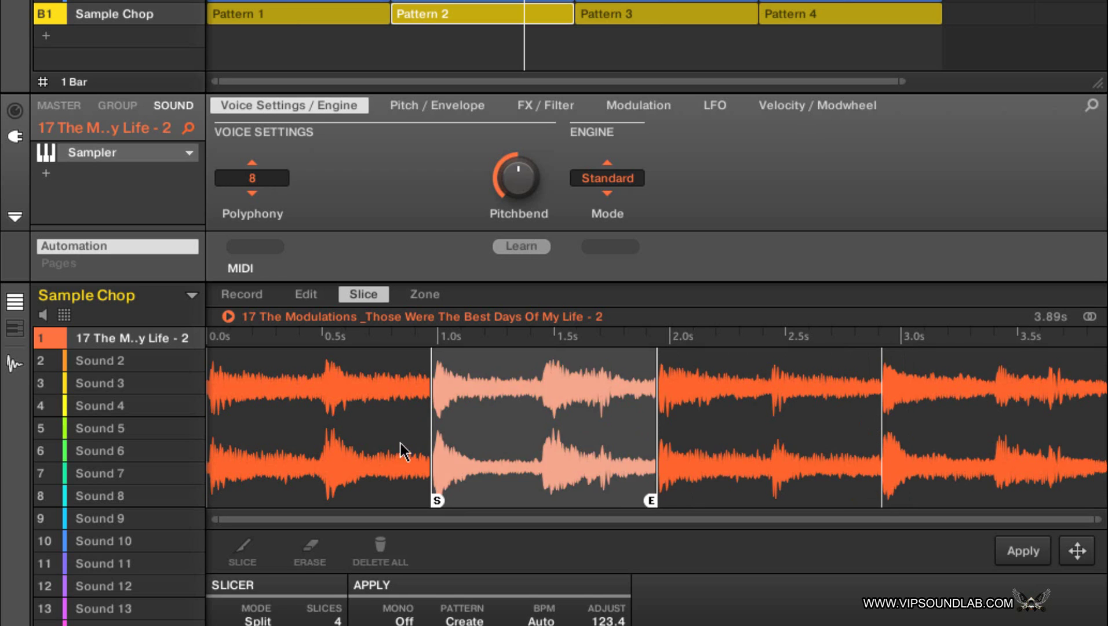
{"action": "left_click", "coordinate": [401, 442]}
{"action": "left_click", "coordinate": [580, 418]}
{"action": "left_click", "coordinate": [673, 401]}
{"action": "left_click", "coordinate": [450, 420]}
{"action": "left_click", "coordinate": [413, 413]}
{"action": "left_click", "coordinate": [439, 412]}
{"action": "left_click", "coordinate": [689, 412]}
{"action": "left_click", "coordinate": [416, 492]}
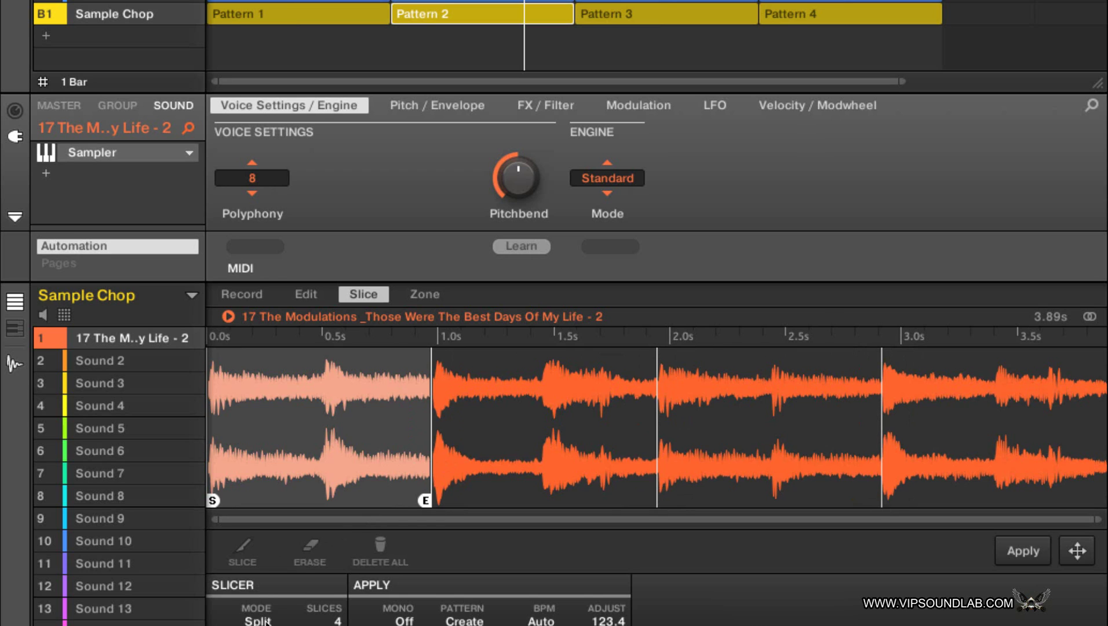
- Switch the slicer mode to Grid and audition the slices across the sample
{"action": "left_click", "coordinate": [263, 619]}
{"action": "left_click", "coordinate": [284, 556]}
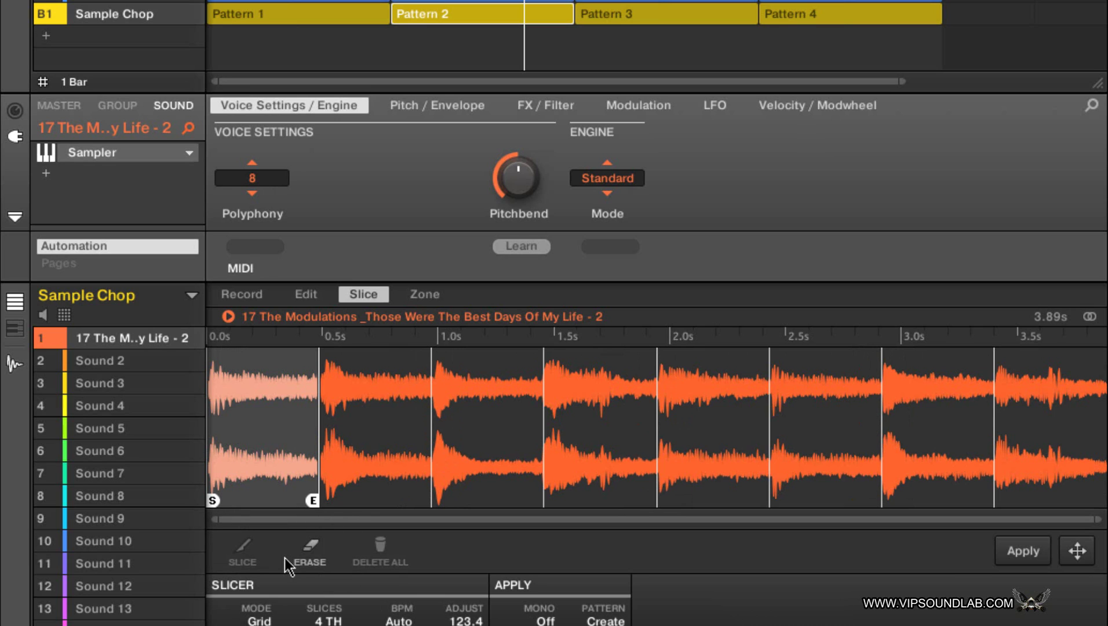
{"action": "left_click", "coordinate": [377, 419]}
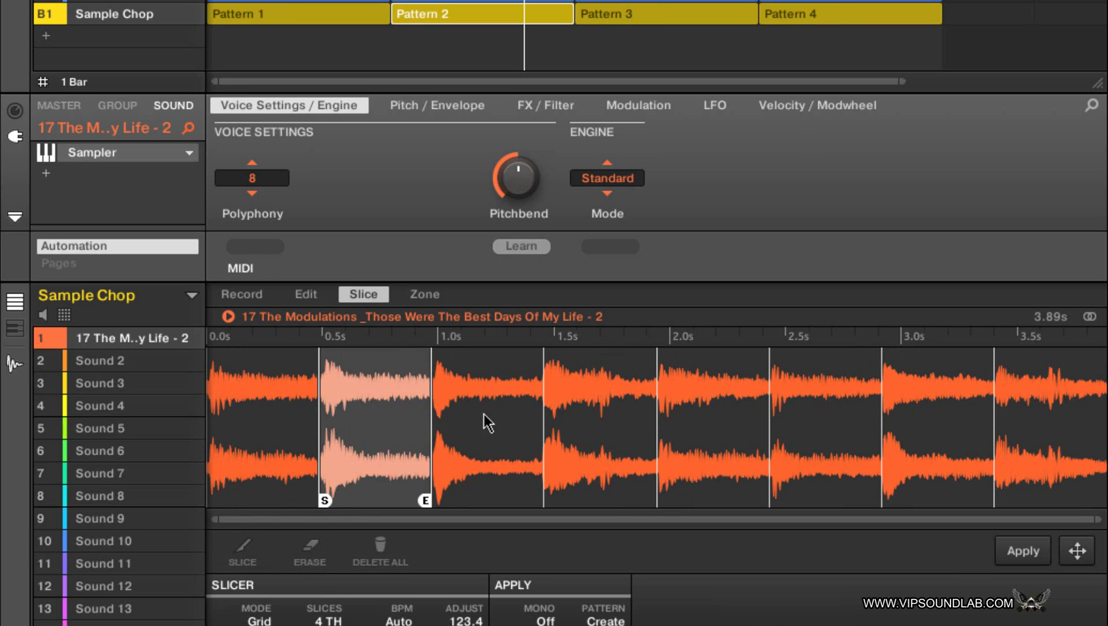
{"action": "left_click", "coordinate": [484, 414]}
{"action": "left_click", "coordinate": [601, 408]}
{"action": "left_click", "coordinate": [719, 409]}
{"action": "left_click", "coordinate": [822, 406]}
{"action": "left_click", "coordinate": [951, 403]}
{"action": "left_click", "coordinate": [1040, 418]}
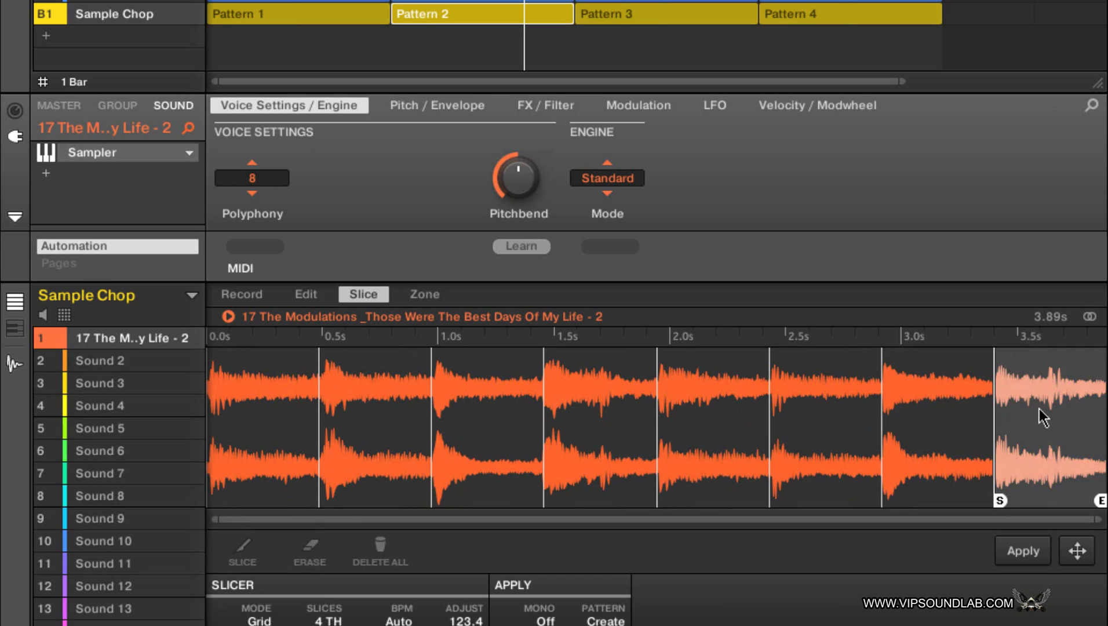
{"action": "left_click", "coordinate": [927, 428]}
{"action": "left_click", "coordinate": [790, 432]}
{"action": "left_click", "coordinate": [719, 423]}
{"action": "left_click", "coordinate": [601, 420]}
{"action": "left_click", "coordinate": [376, 420]}
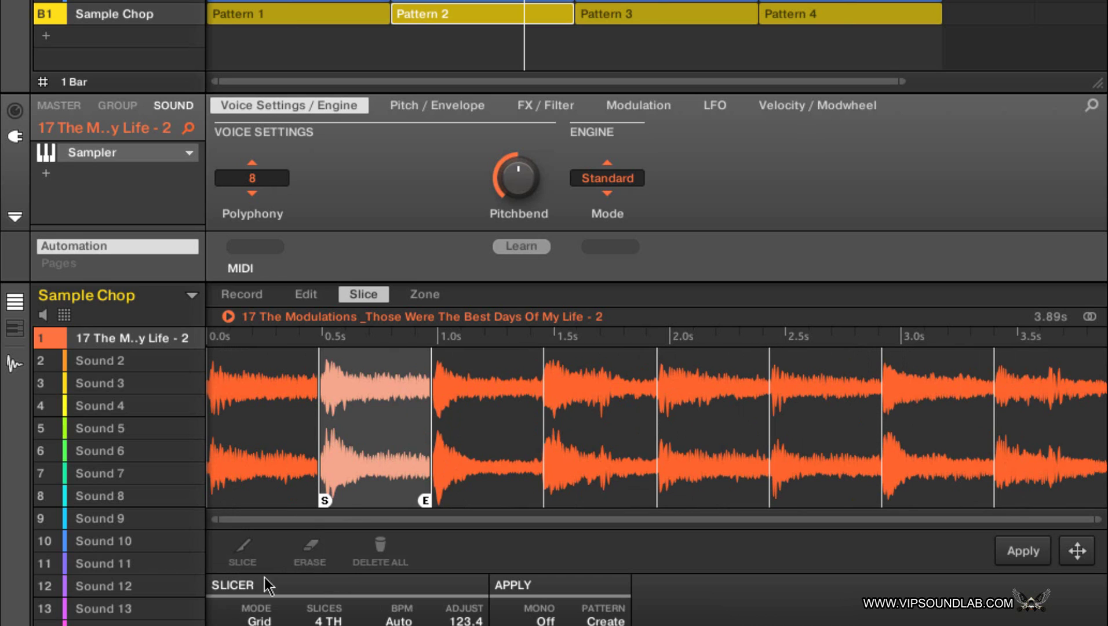
- Slice the sample in Detect mode with a sensitivity of 0.52 and switch the slicer mode to Manual
{"action": "left_click", "coordinate": [266, 609]}
{"action": "left_click", "coordinate": [269, 521]}
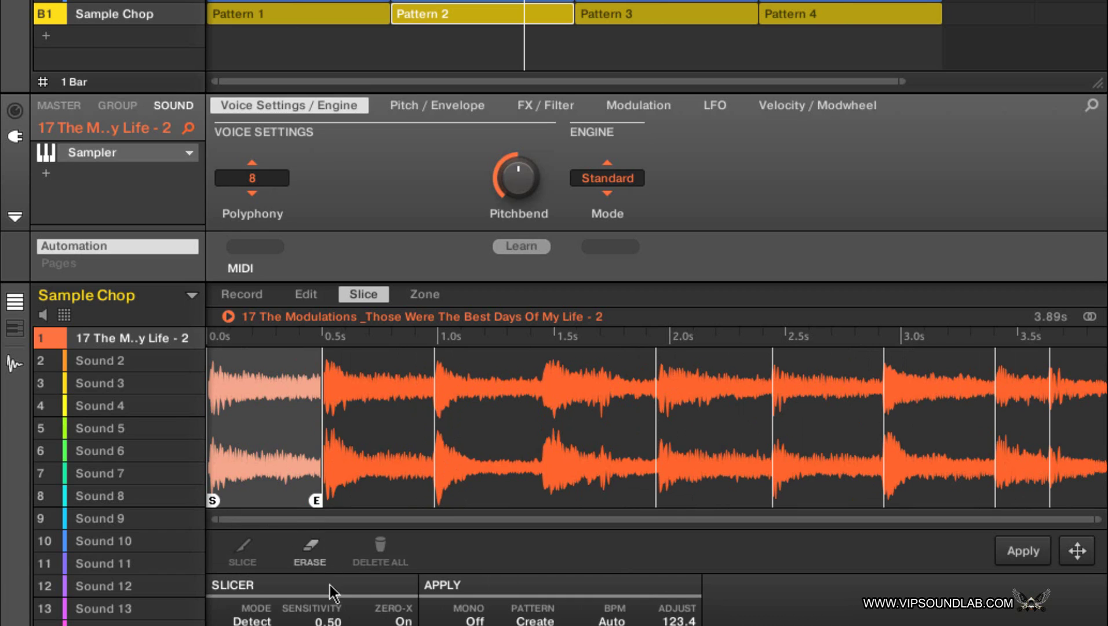
{"action": "mouse_move", "coordinate": [328, 620]}
{"action": "left_mouse_down"}
{"action": "mouse_move", "coordinate": [328, 591]}
{"action": "mouse_move", "coordinate": [328, 625]}
{"action": "left_mouse_up"}
{"action": "left_click", "coordinate": [254, 620]}
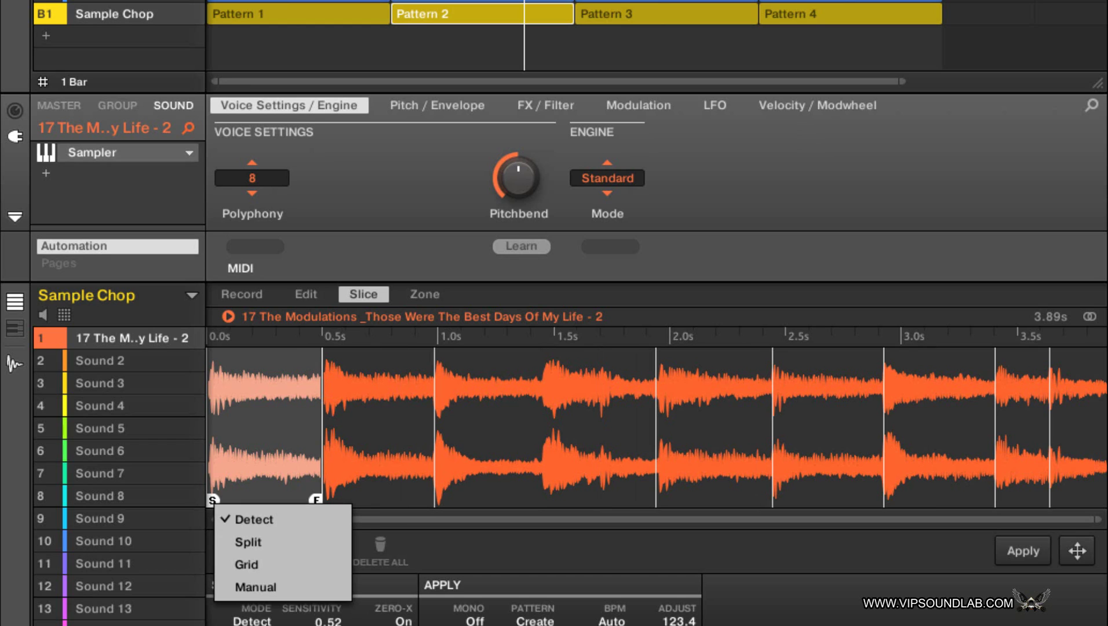
{"action": "left_click", "coordinate": [272, 588]}
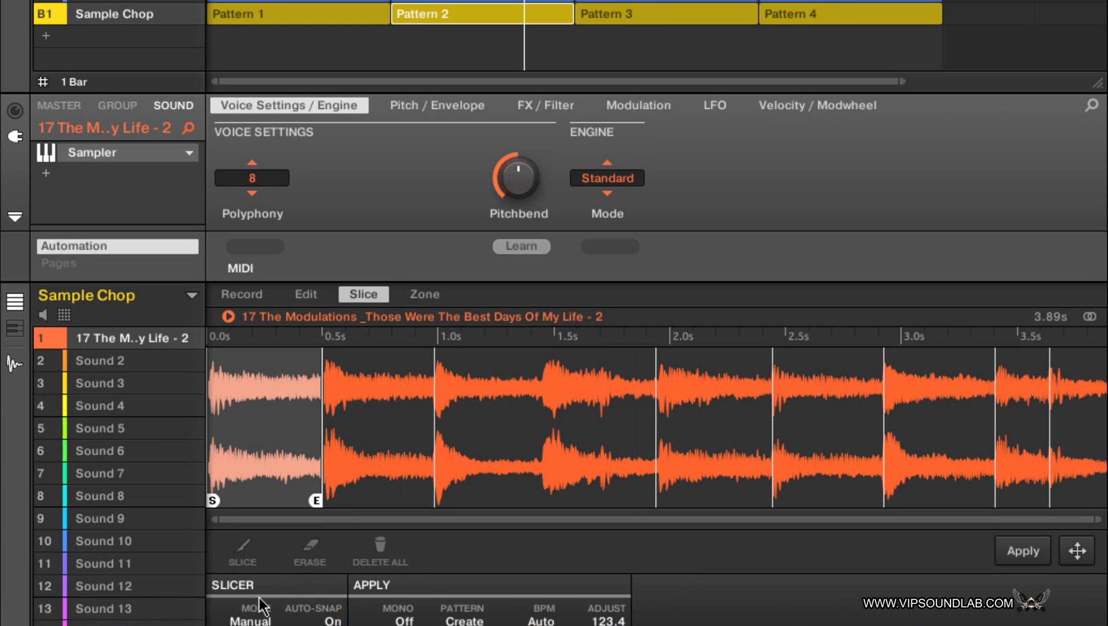
- Switch the slicer mode to Split and back to Manual to clear the existing slices from the sample
{"action": "left_click", "coordinate": [253, 620]}
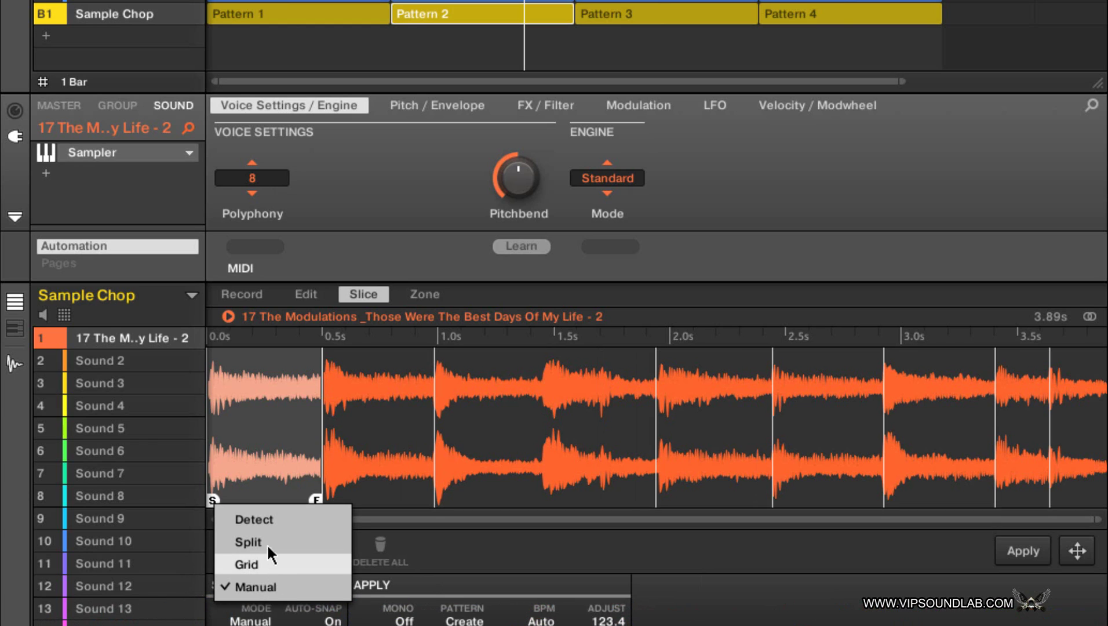
{"action": "left_click", "coordinate": [266, 545]}
{"action": "left_click", "coordinate": [258, 619]}
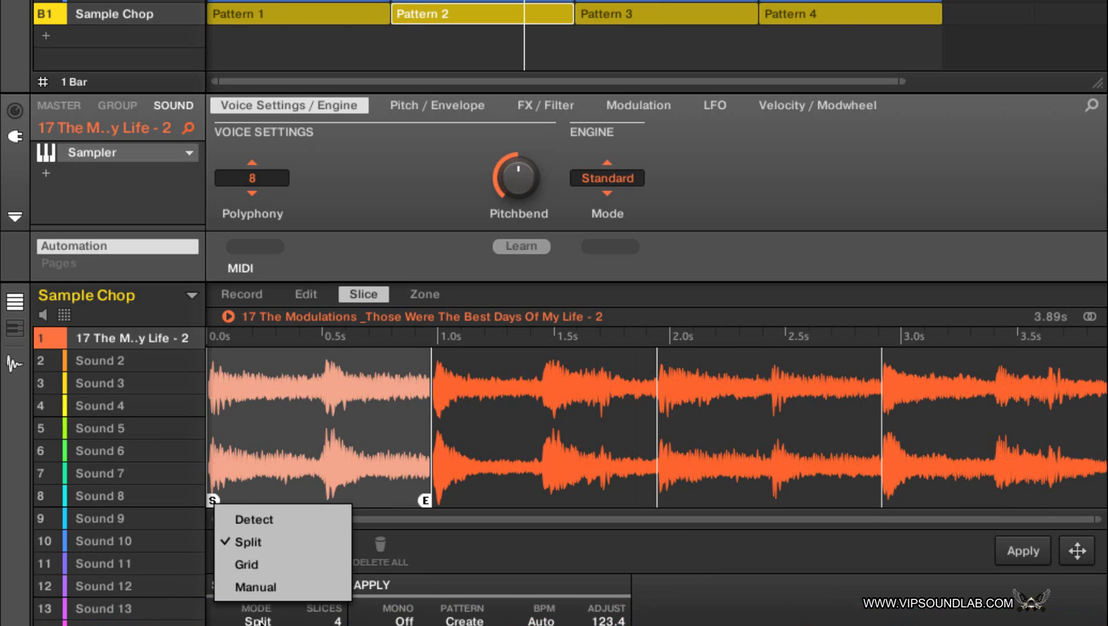
{"action": "left_click", "coordinate": [268, 587]}
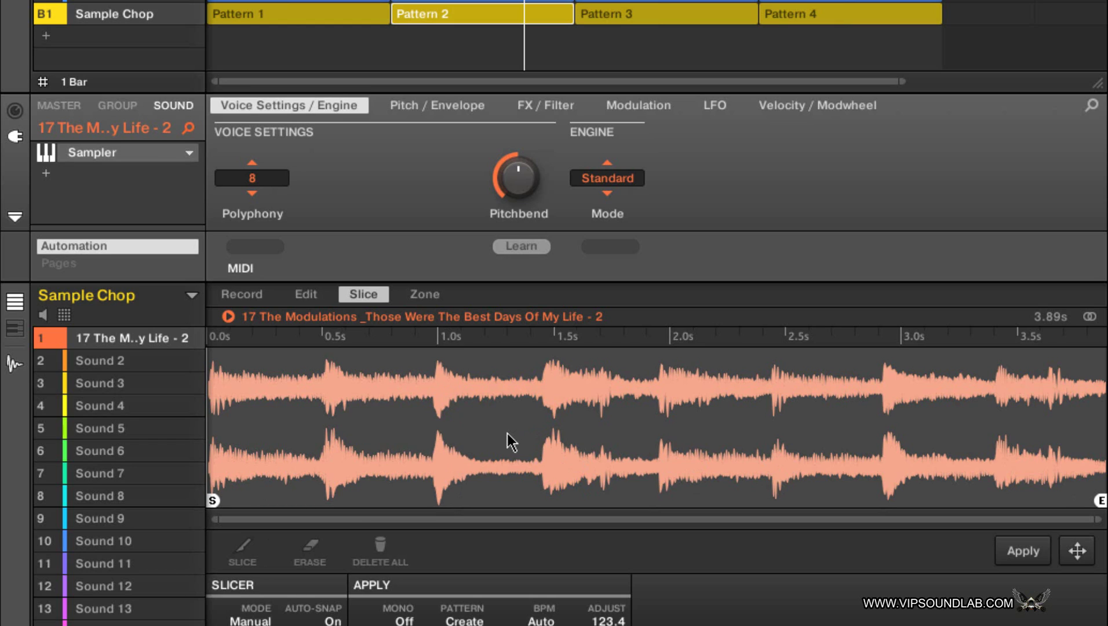
- Play the sample and manually add slices at about 1.0 s, 1.9 s and 2.9 s
{"action": "key", "text": "space"}
{"action": "key", "text": "Return"}
{"action": "key", "text": "Return"}
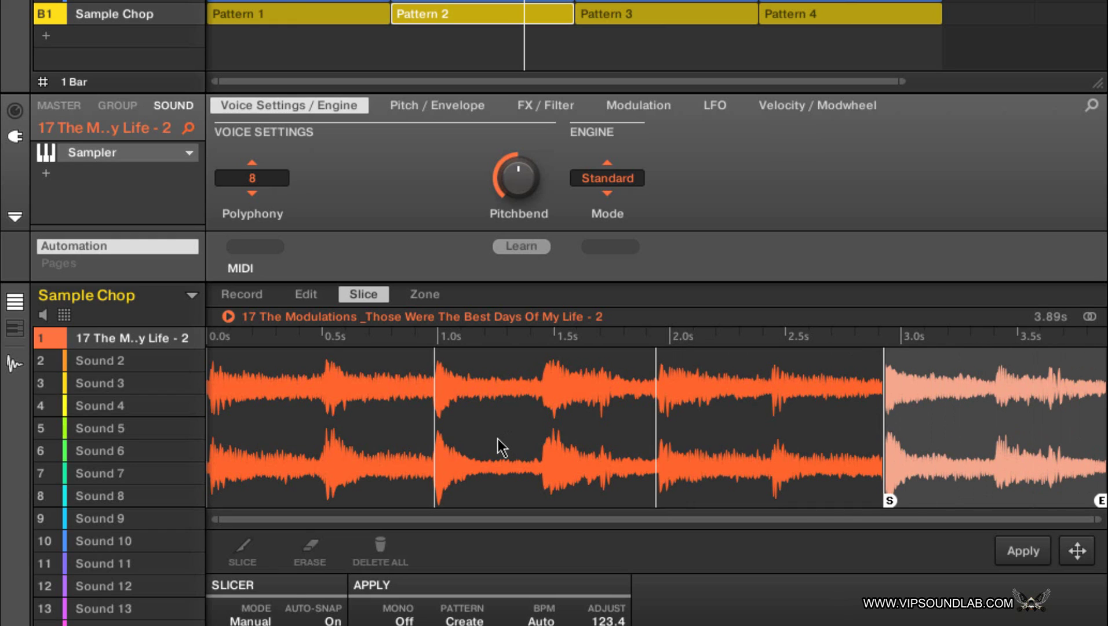
- Audition the manually made slices across the sample in varying order
{"action": "left_click", "coordinate": [501, 446]}
{"action": "left_click", "coordinate": [385, 400]}
{"action": "left_click", "coordinate": [515, 415]}
{"action": "left_click", "coordinate": [770, 435]}
{"action": "left_click", "coordinate": [943, 445]}
{"action": "left_click", "coordinate": [762, 397]}
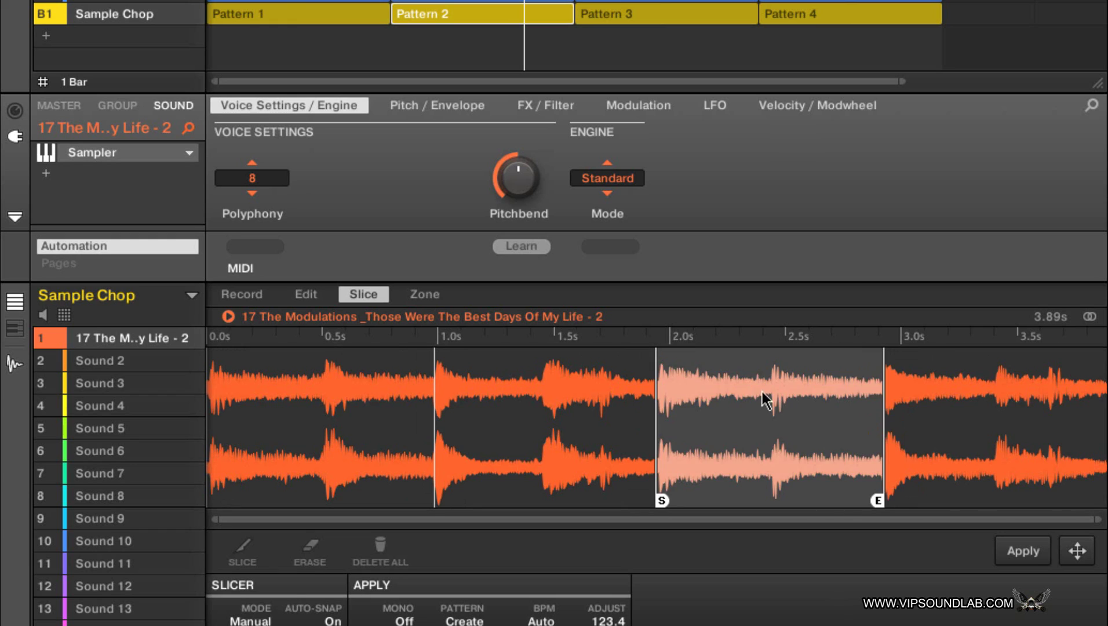
{"action": "left_click", "coordinate": [465, 439]}
{"action": "left_click", "coordinate": [700, 423]}
{"action": "left_click", "coordinate": [407, 439]}
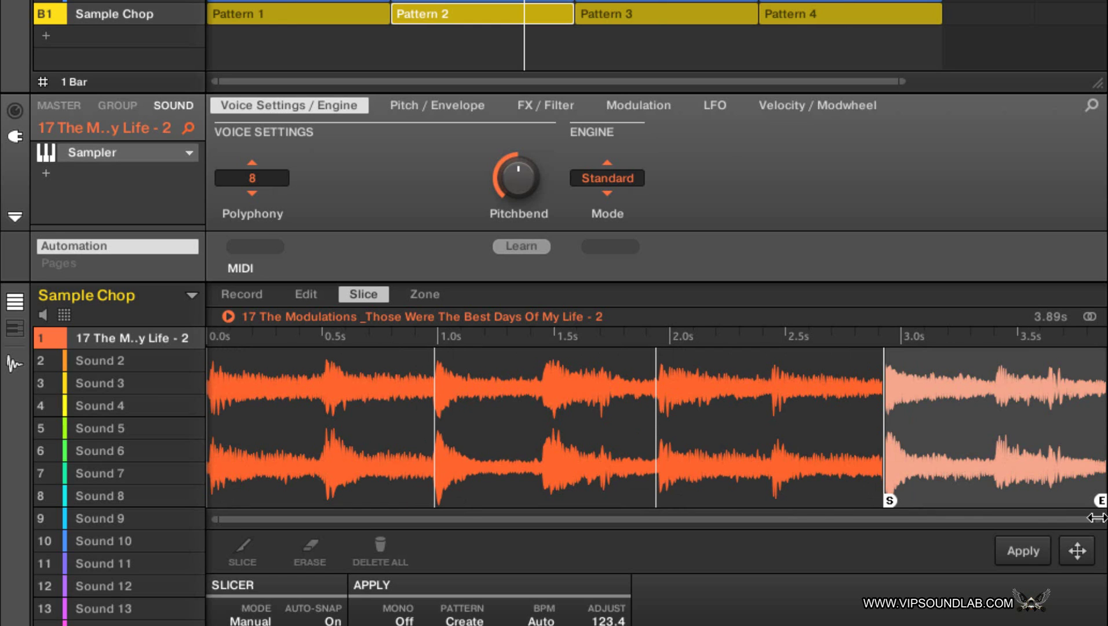
- Change the color of the sliced sample's sound to lime green and inspect the slice start near 1.0 s up close
{"action": "left_click_drag", "start_coordinate": [1097, 519], "coordinate": [574, 520]}
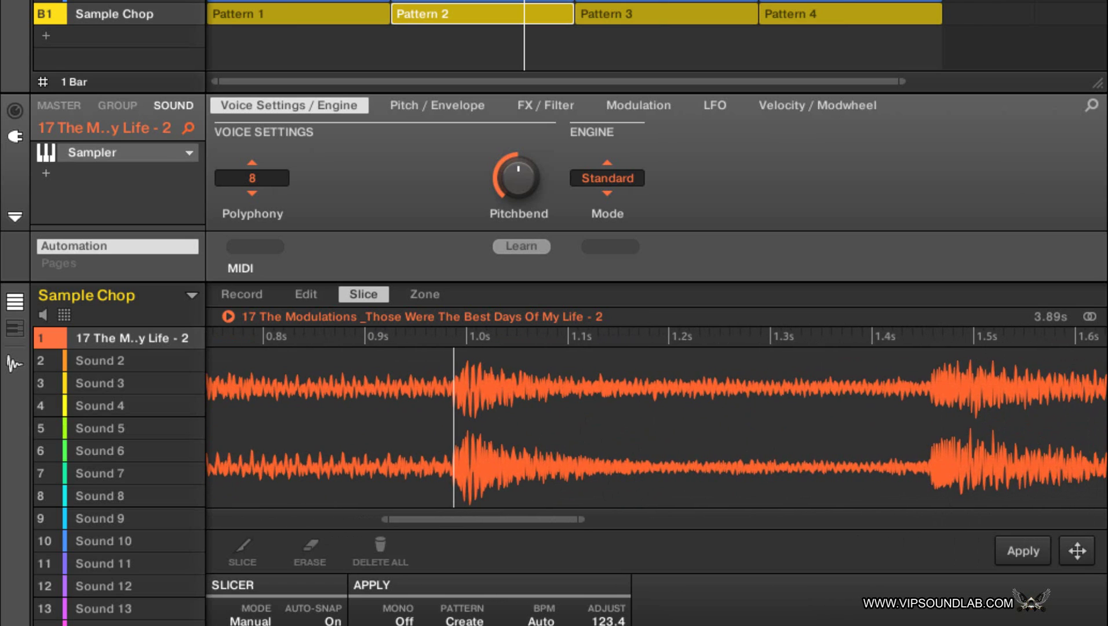
{"action": "right_click", "coordinate": [142, 339]}
{"action": "mouse_move", "coordinate": [258, 472]}
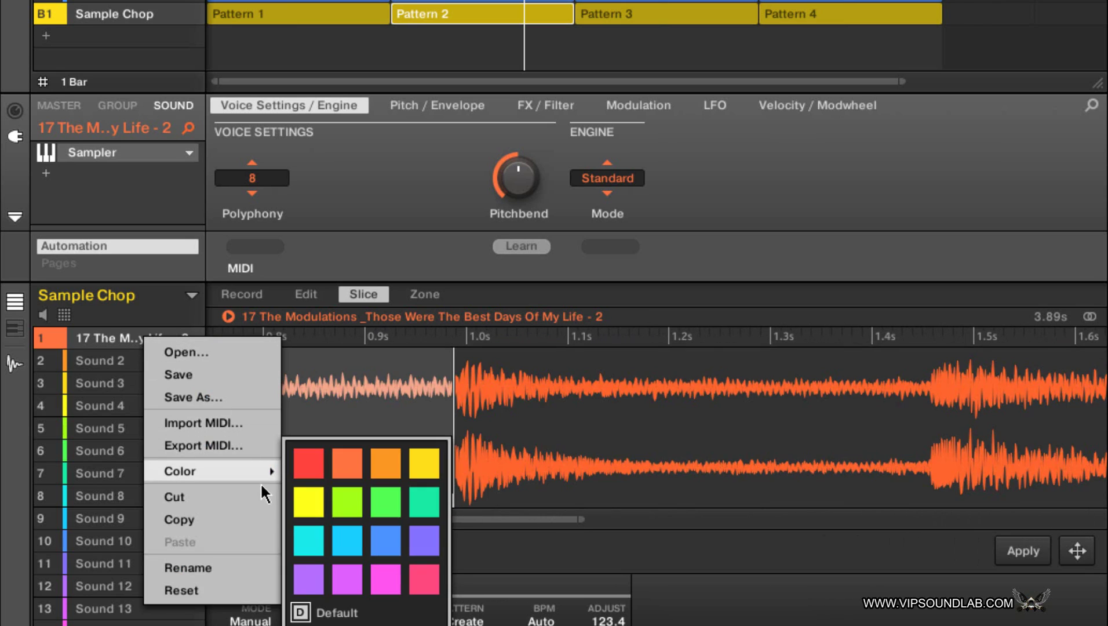
{"action": "left_click", "coordinate": [343, 502]}
{"action": "left_click", "coordinate": [448, 361]}
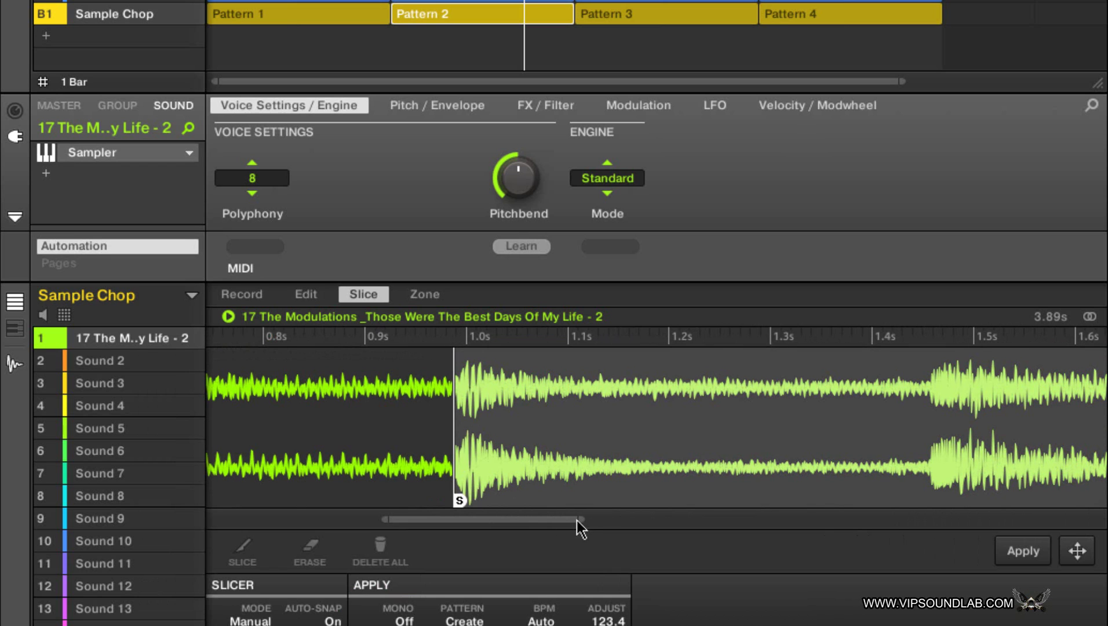
{"action": "left_click_drag", "start_coordinate": [576, 520], "coordinate": [977, 521]}
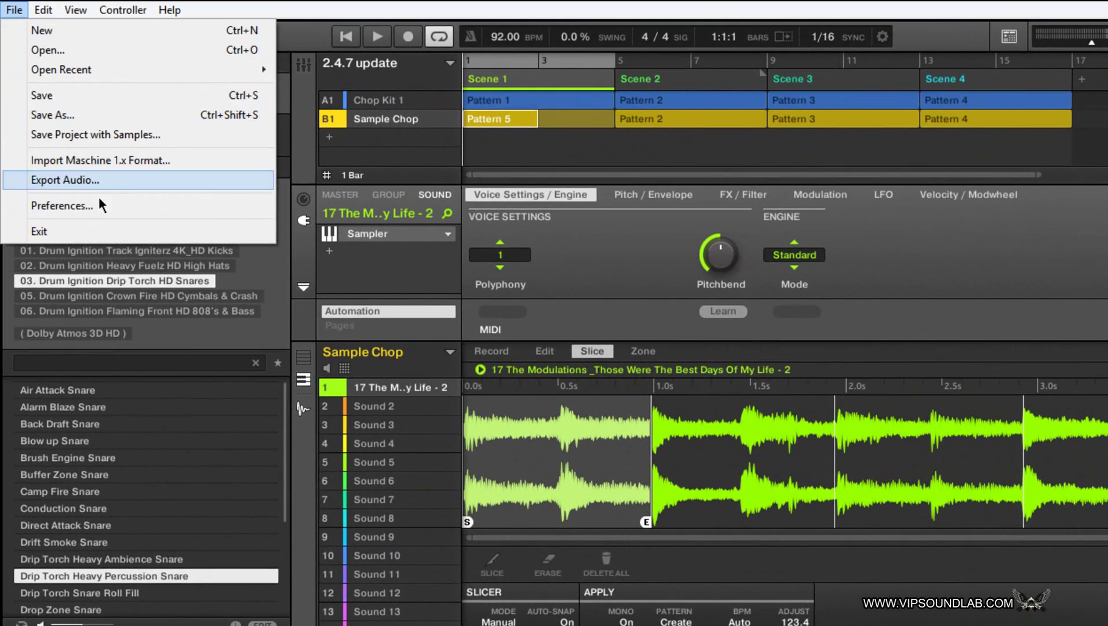
- Open the general preferences and toggle the Allow usage data tracking option
{"action": "left_click", "coordinate": [99, 201]}
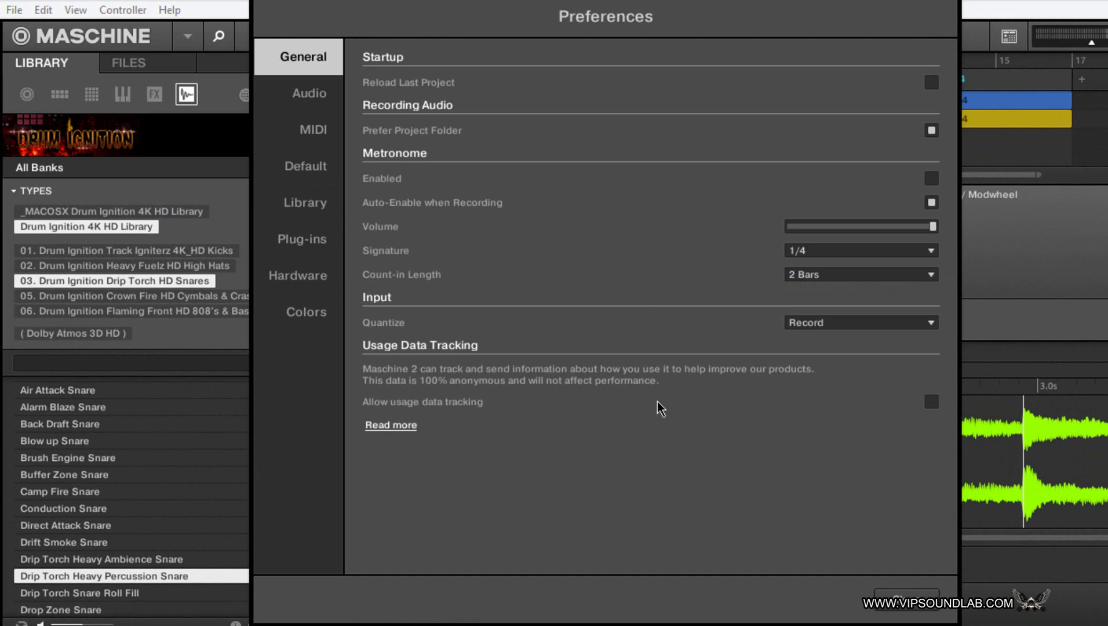
{"action": "left_click", "coordinate": [926, 406]}
- Set the default scene duplication to Scene Only, keeping Link when Duplicating enabled
{"action": "left_click", "coordinate": [318, 166]}
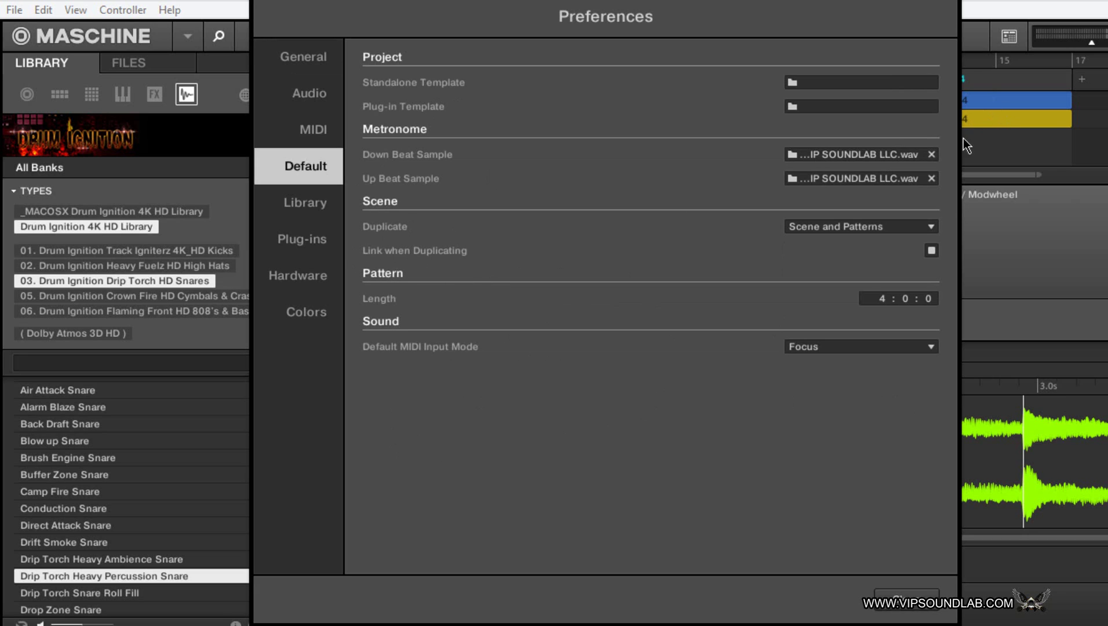
{"action": "left_click", "coordinate": [931, 251]}
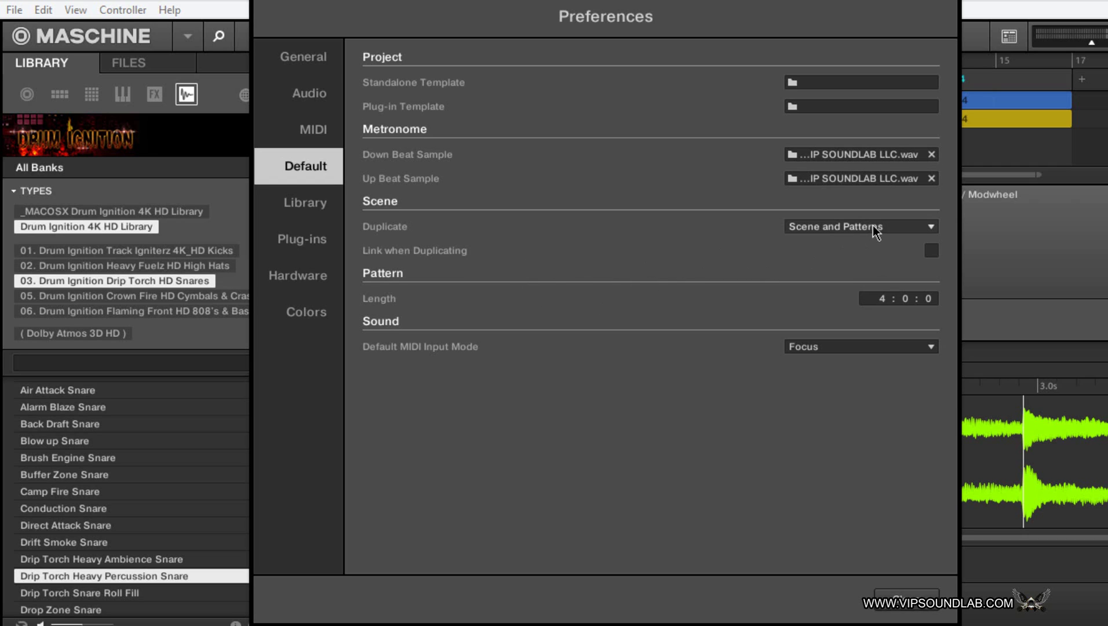
{"action": "left_click", "coordinate": [931, 250]}
{"action": "left_click", "coordinate": [880, 235]}
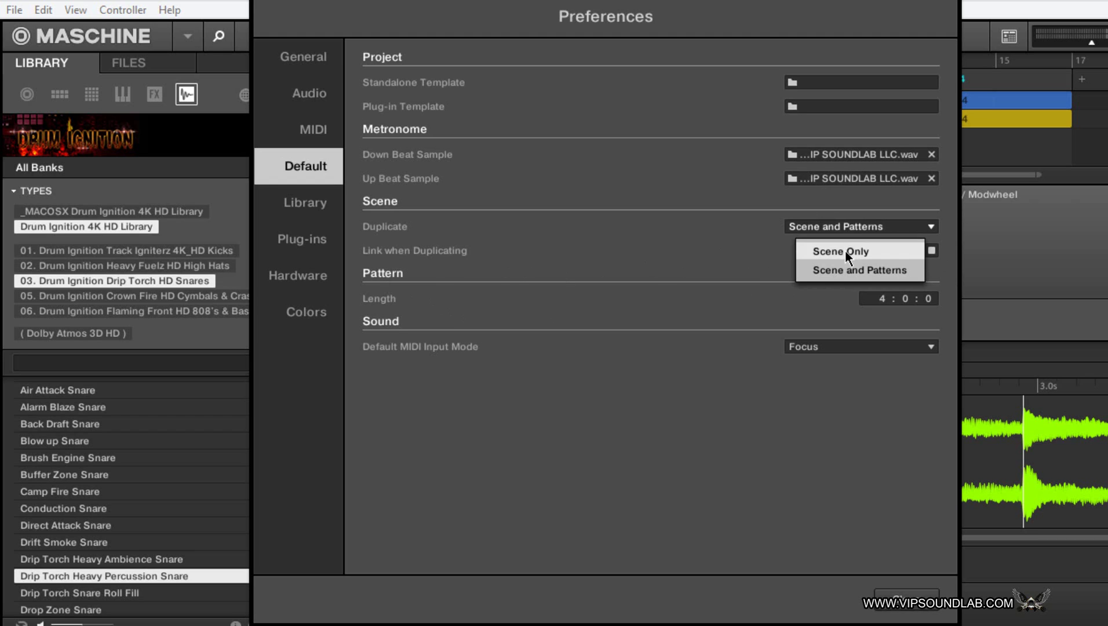
{"action": "left_click", "coordinate": [844, 251]}
{"action": "left_click", "coordinate": [863, 230]}
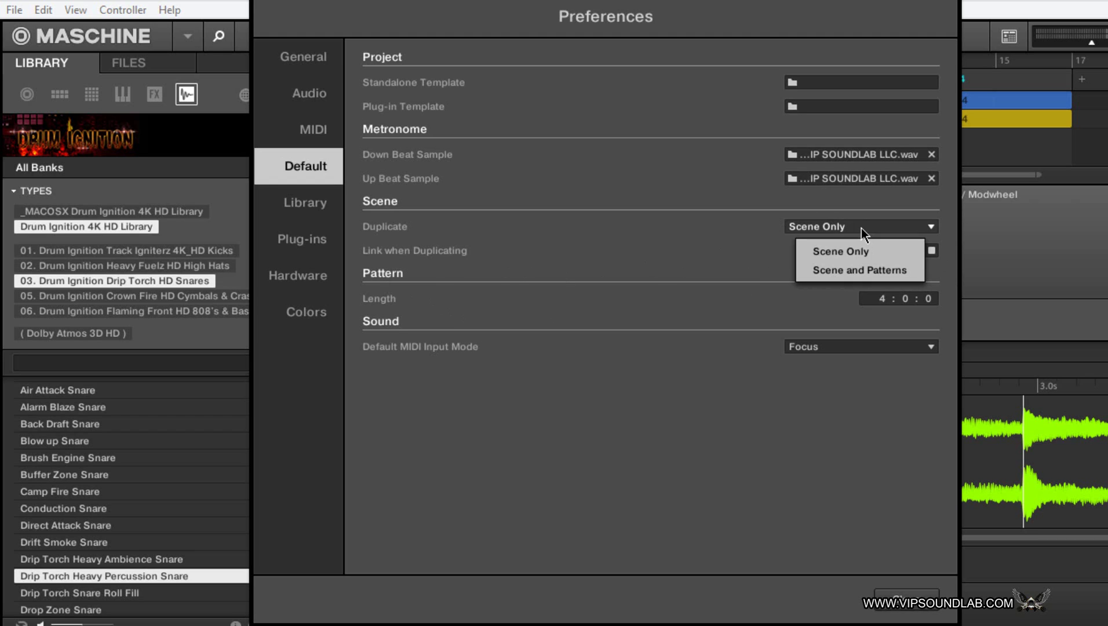
{"action": "left_click", "coordinate": [688, 257]}
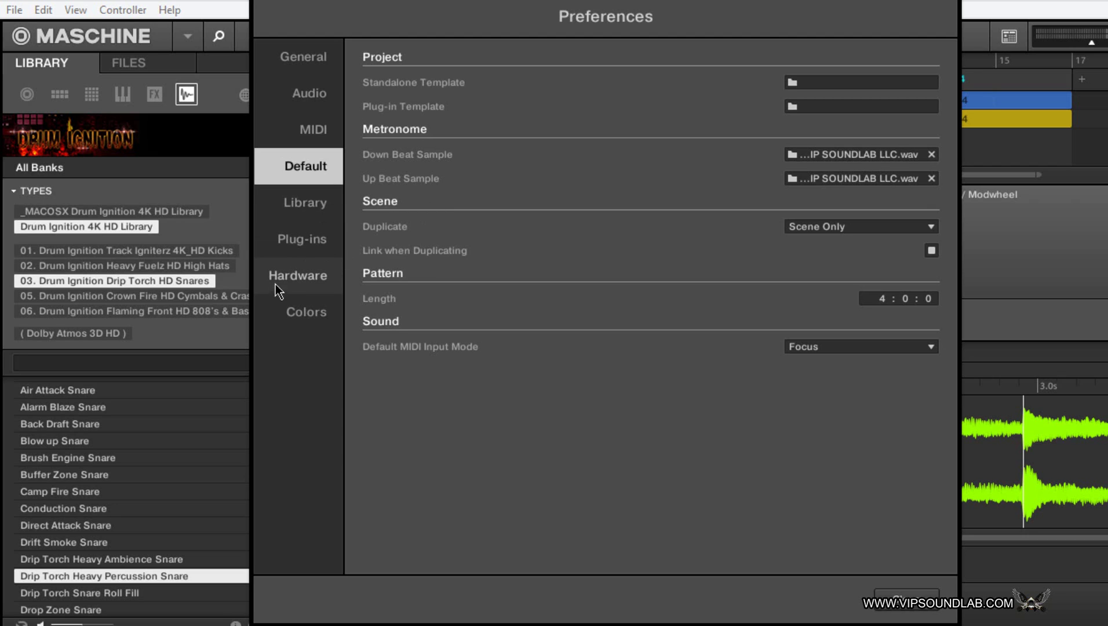
- Examine the hardware controller settings and the available MIDI sync modes in the preferences
{"action": "left_click", "coordinate": [321, 278]}
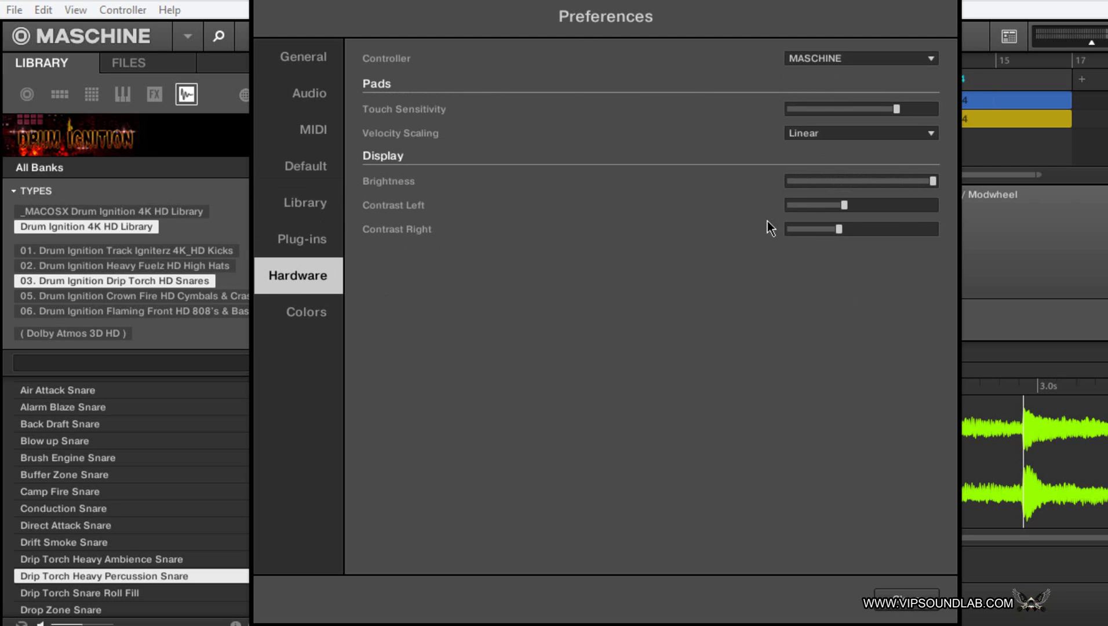
{"action": "left_click", "coordinate": [317, 129]}
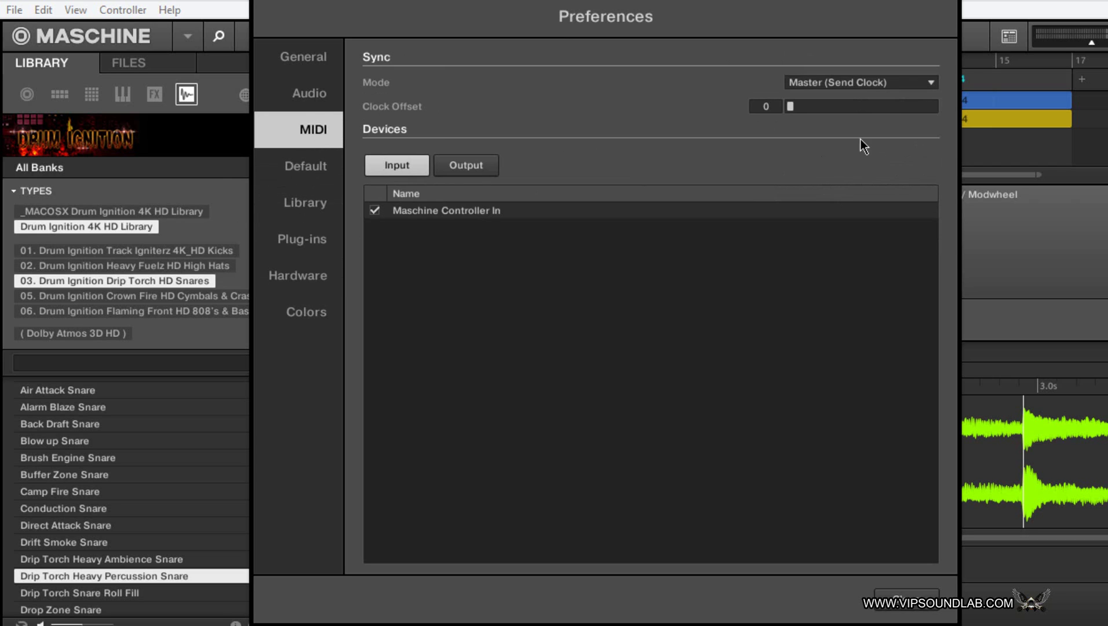
{"action": "left_click", "coordinate": [875, 81]}
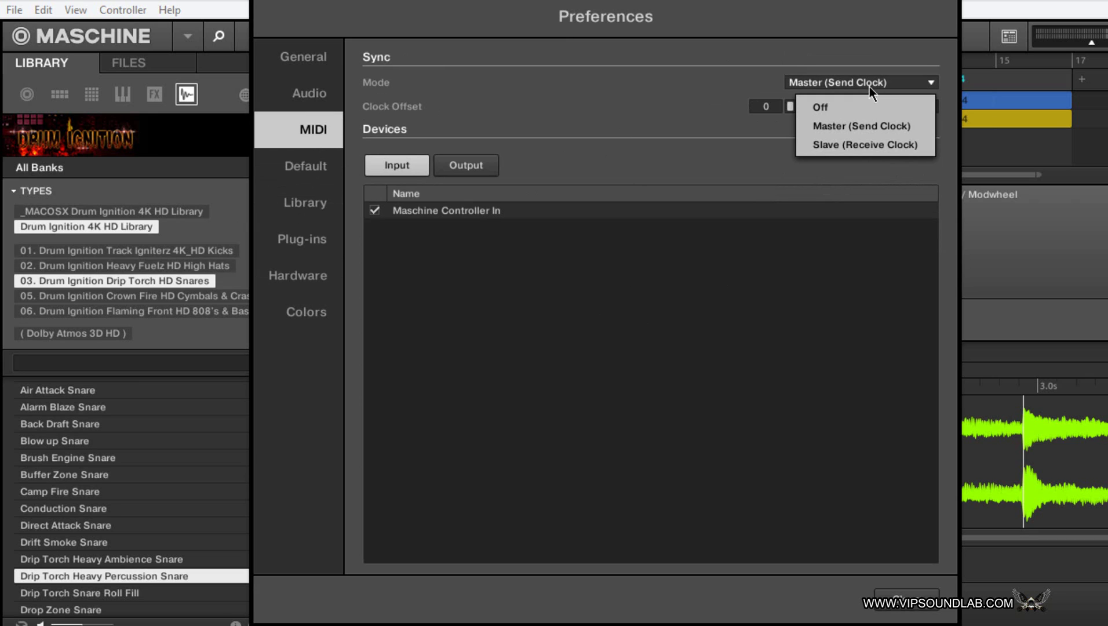
{"action": "left_click", "coordinate": [698, 137]}
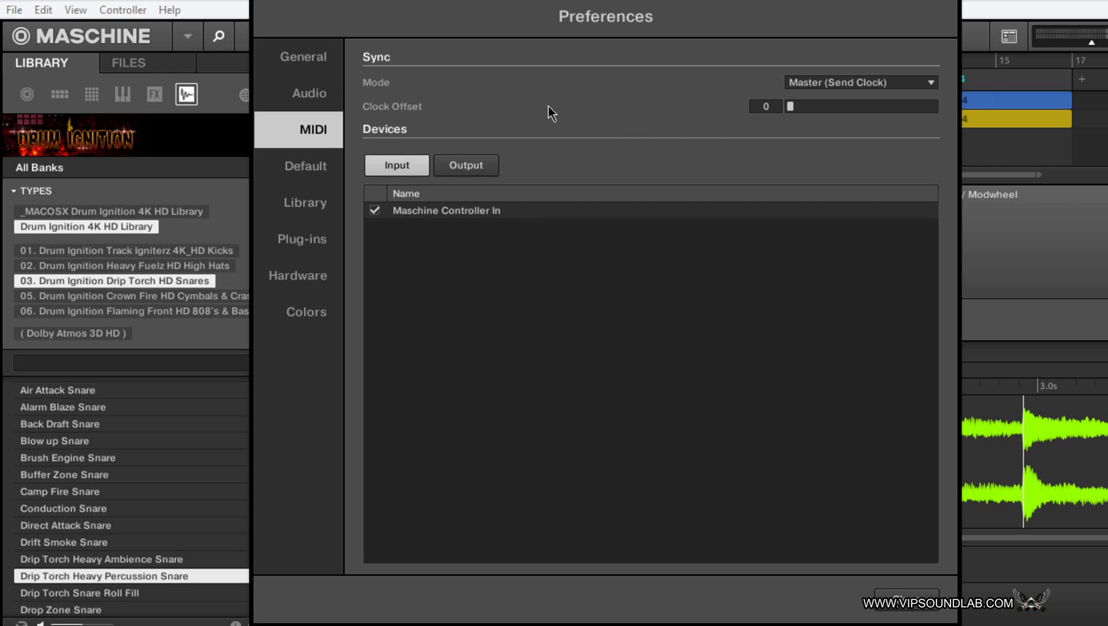
- Examine the audio input and output port routings, return to the general preferences and close them
{"action": "left_click", "coordinate": [318, 98]}
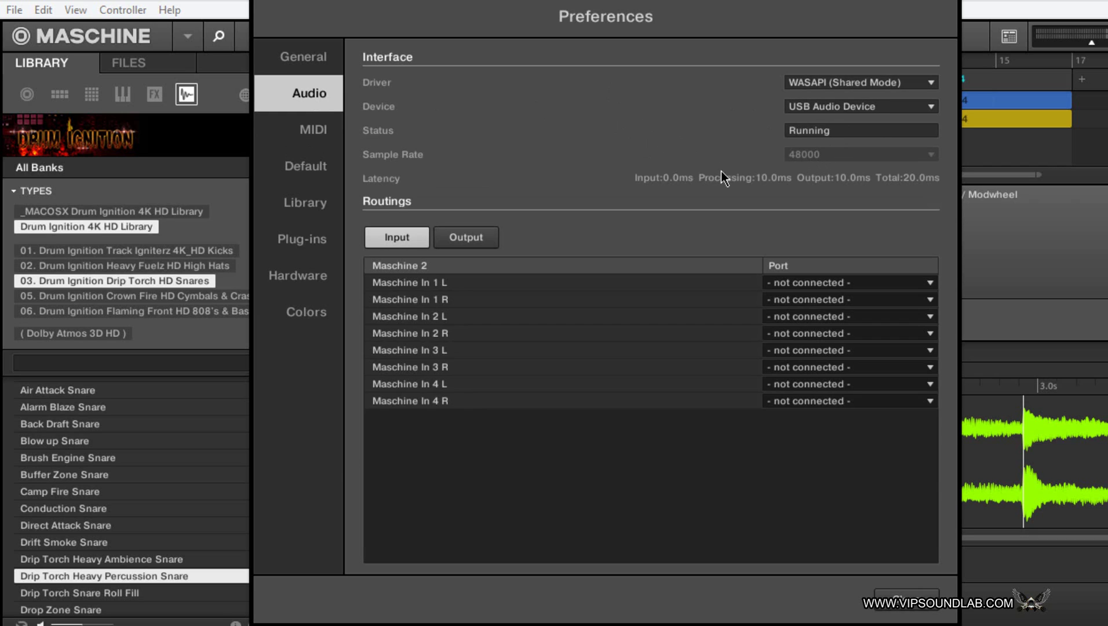
{"action": "left_click", "coordinate": [833, 283]}
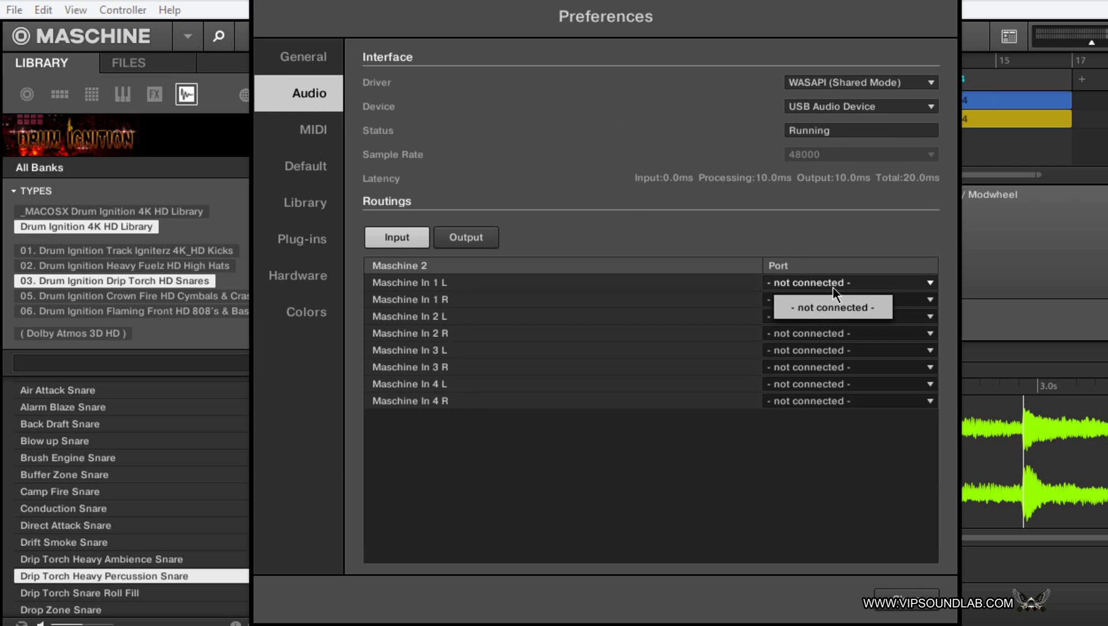
{"action": "left_click", "coordinate": [817, 299]}
{"action": "left_click", "coordinate": [817, 300]}
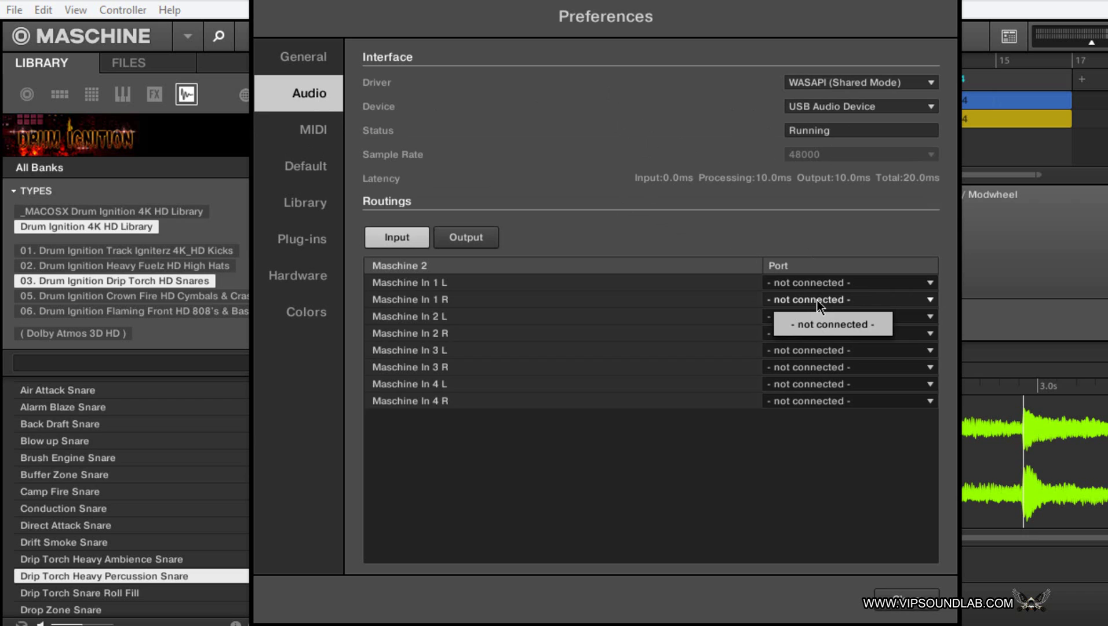
{"action": "left_click", "coordinate": [780, 256]}
{"action": "left_click", "coordinate": [463, 239]}
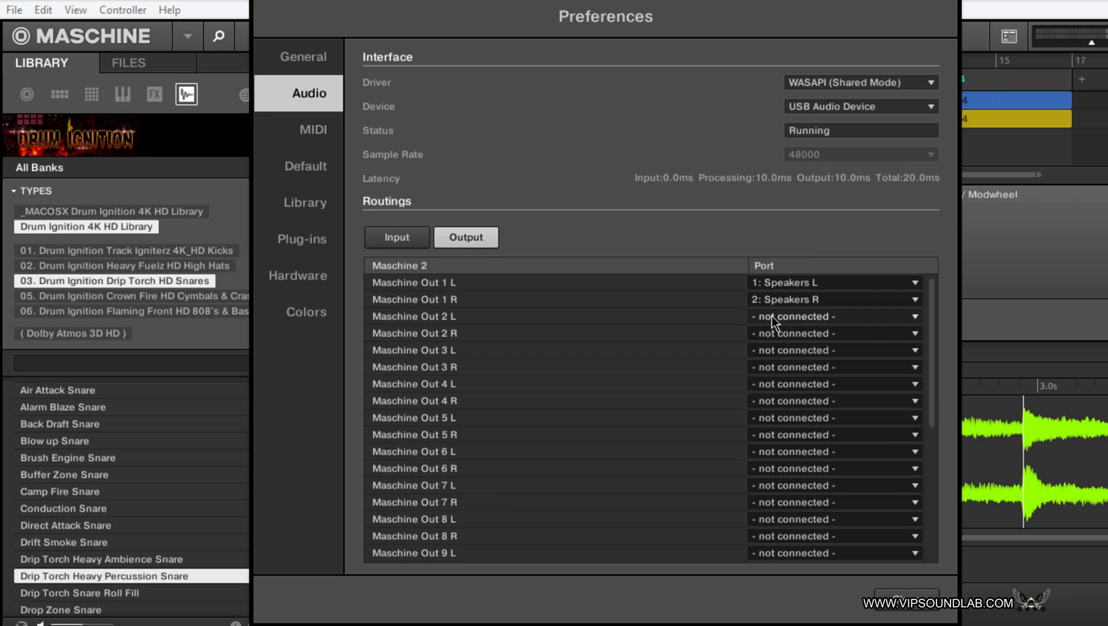
{"action": "left_click", "coordinate": [398, 239]}
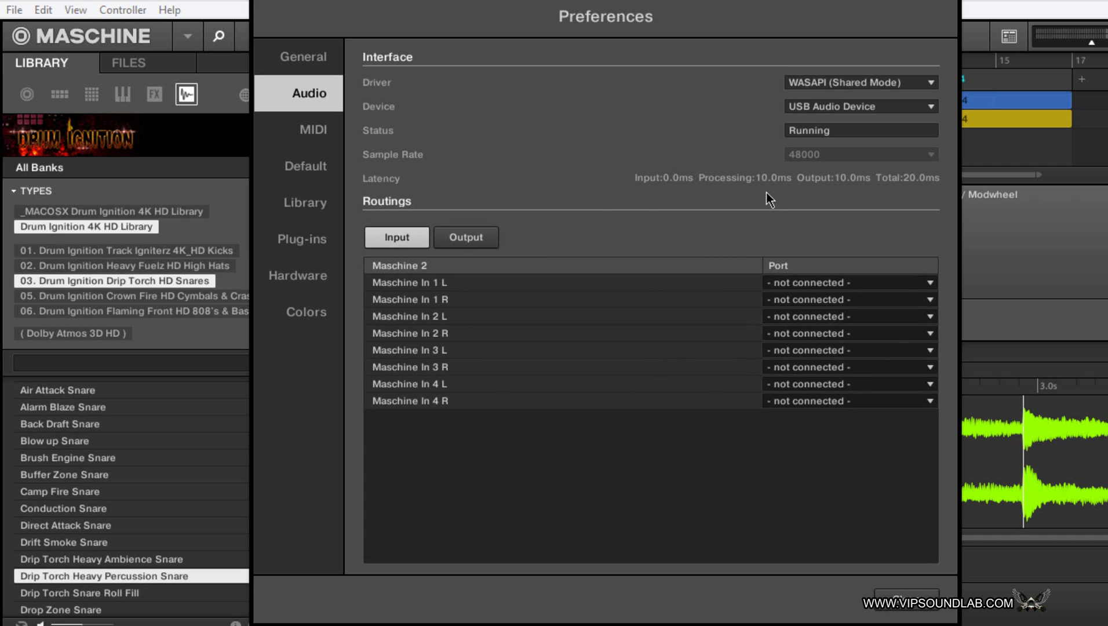
{"action": "left_click", "coordinate": [325, 64]}
{"action": "left_click", "coordinate": [916, 605]}
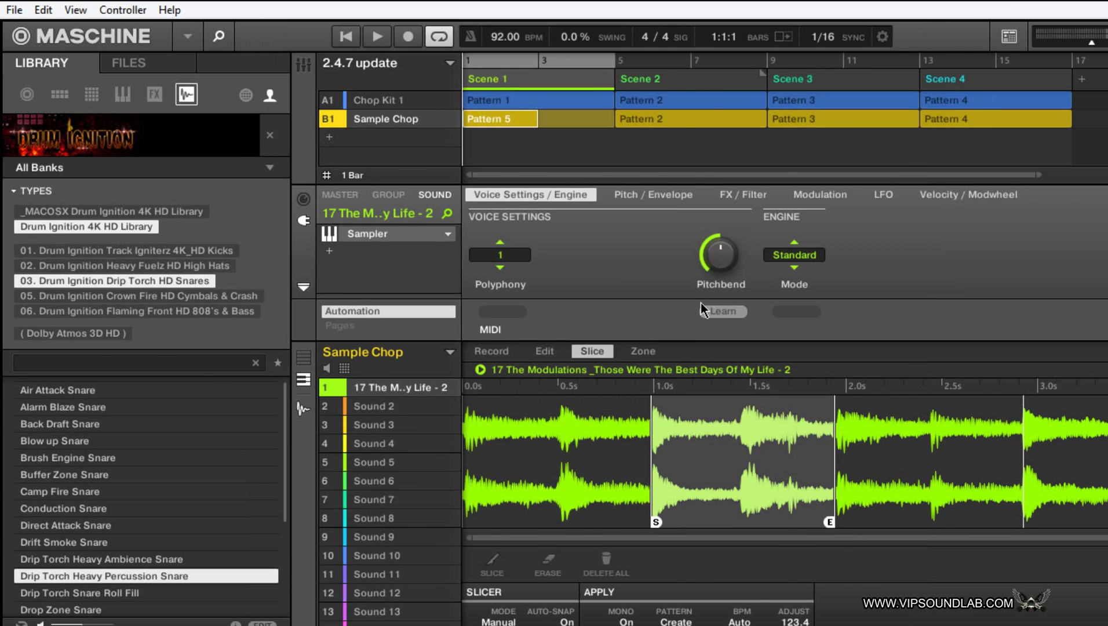